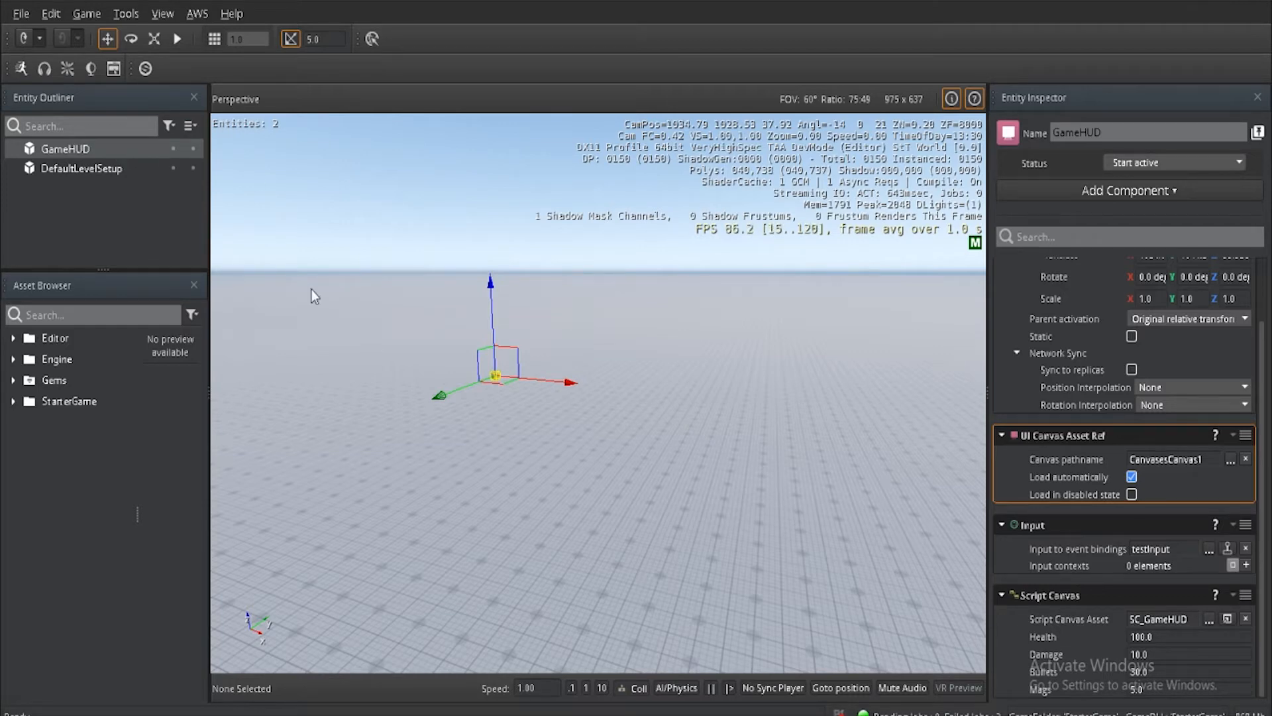
Step: Open the GameHUD entity's CanvasesCanvas1 canvas in the UI Editor
{"action": "double_click", "coordinate": [1167, 458]}
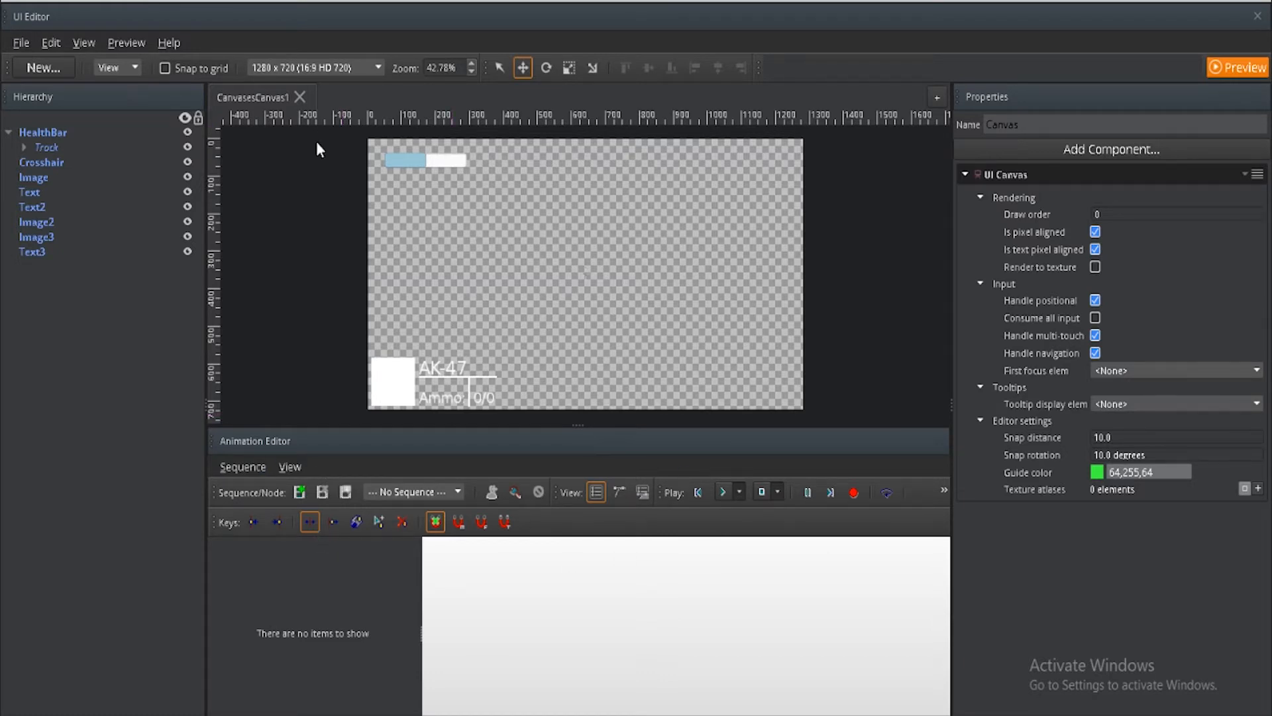
Step: Hide and restore the Animation Editor, and switch it to the curve view and back to the track view
{"action": "left_click", "coordinate": [83, 42]}
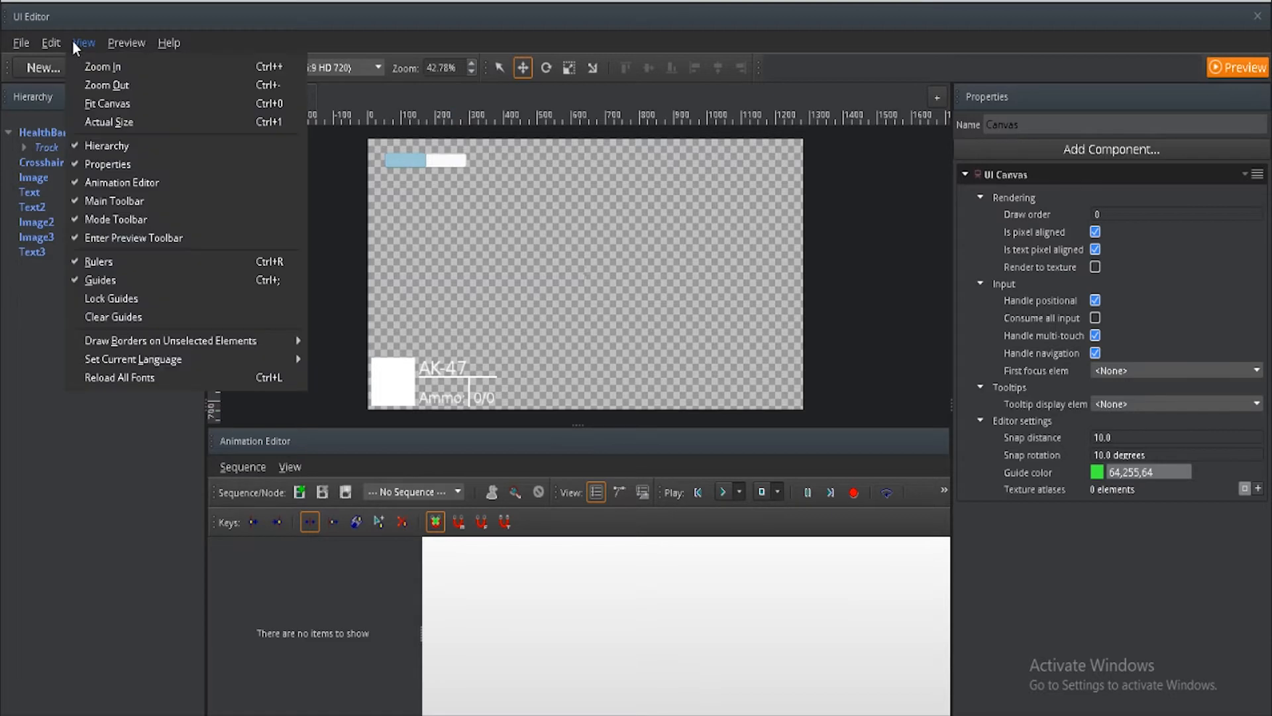
{"action": "left_click", "coordinate": [121, 183]}
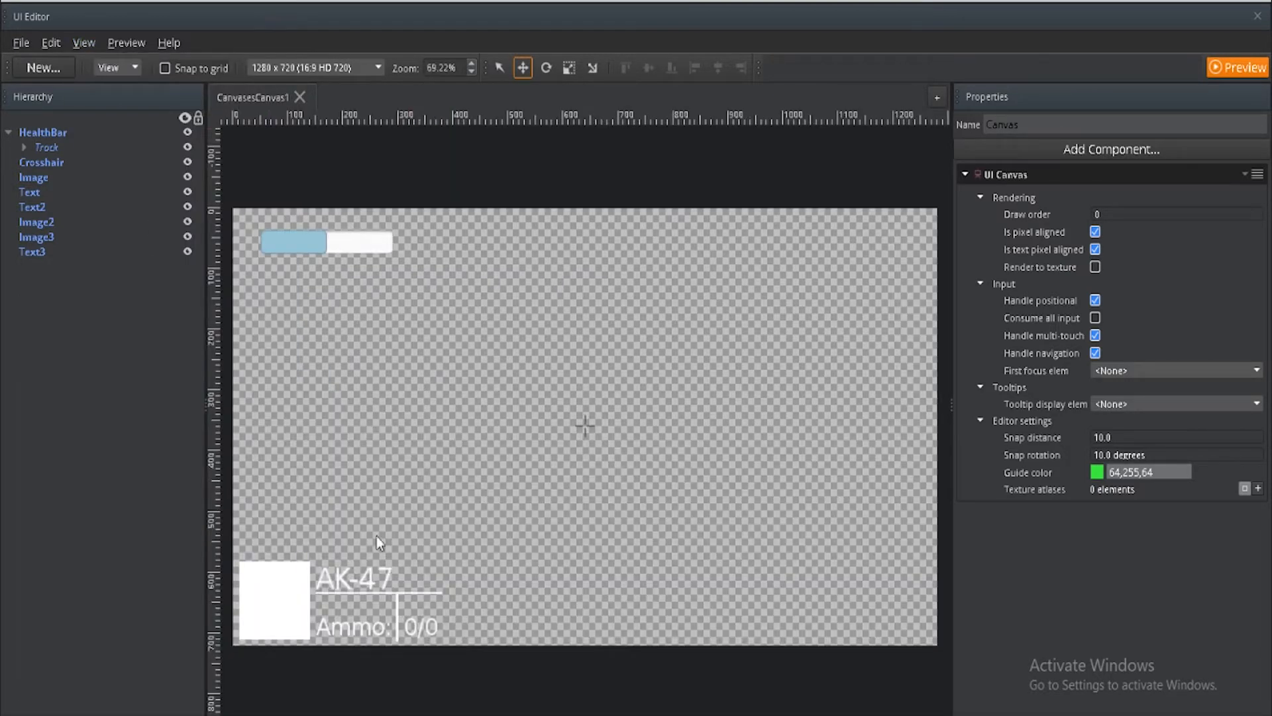
{"action": "left_click", "coordinate": [86, 42]}
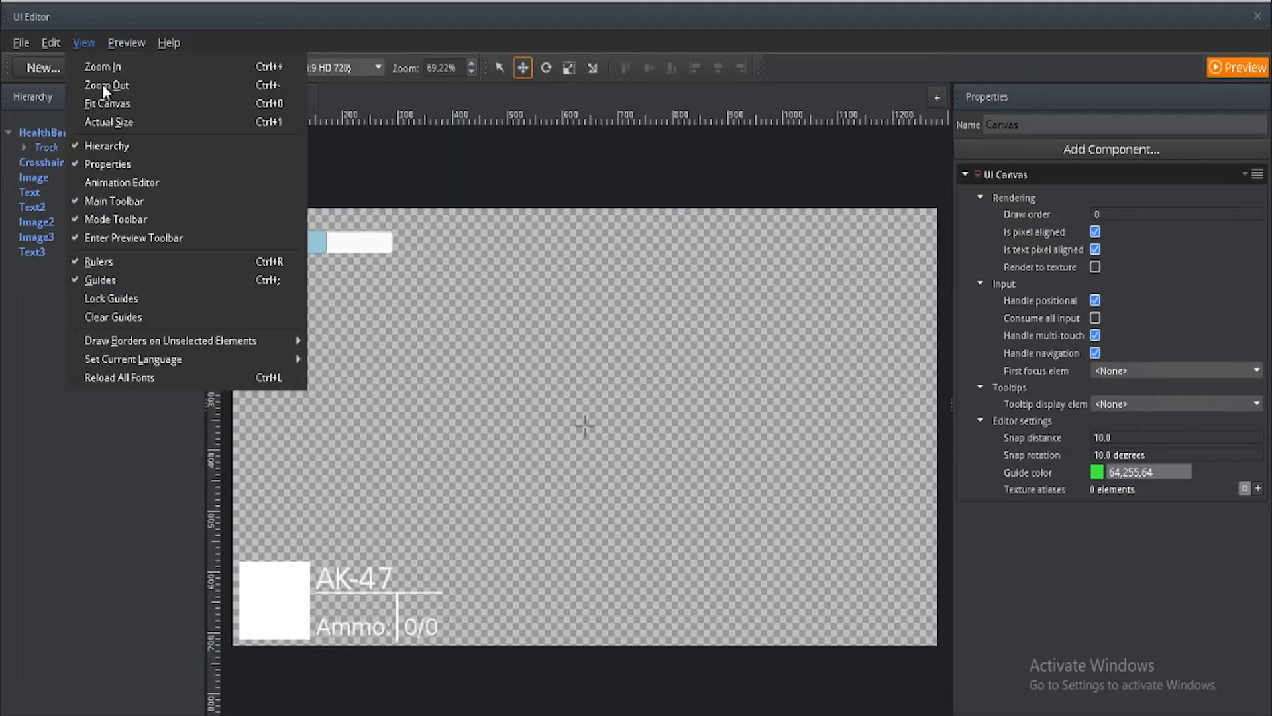
{"action": "left_click", "coordinate": [106, 183]}
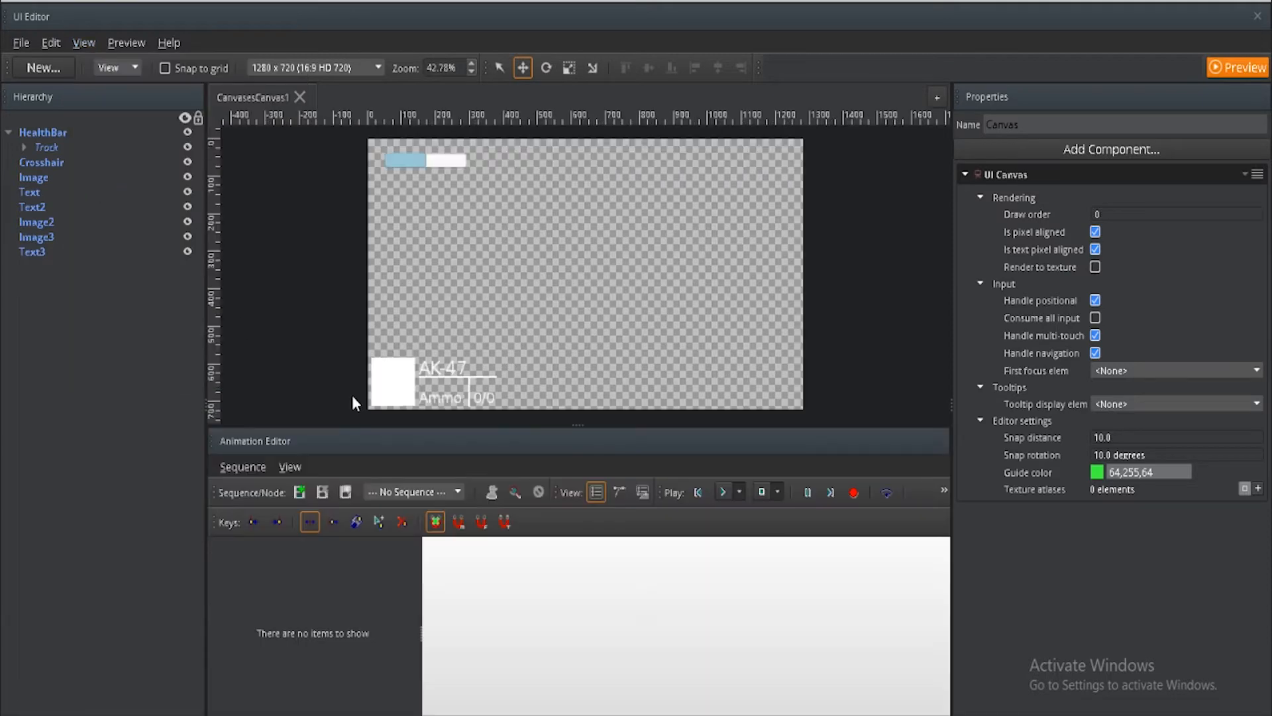
{"action": "left_click", "coordinate": [615, 492]}
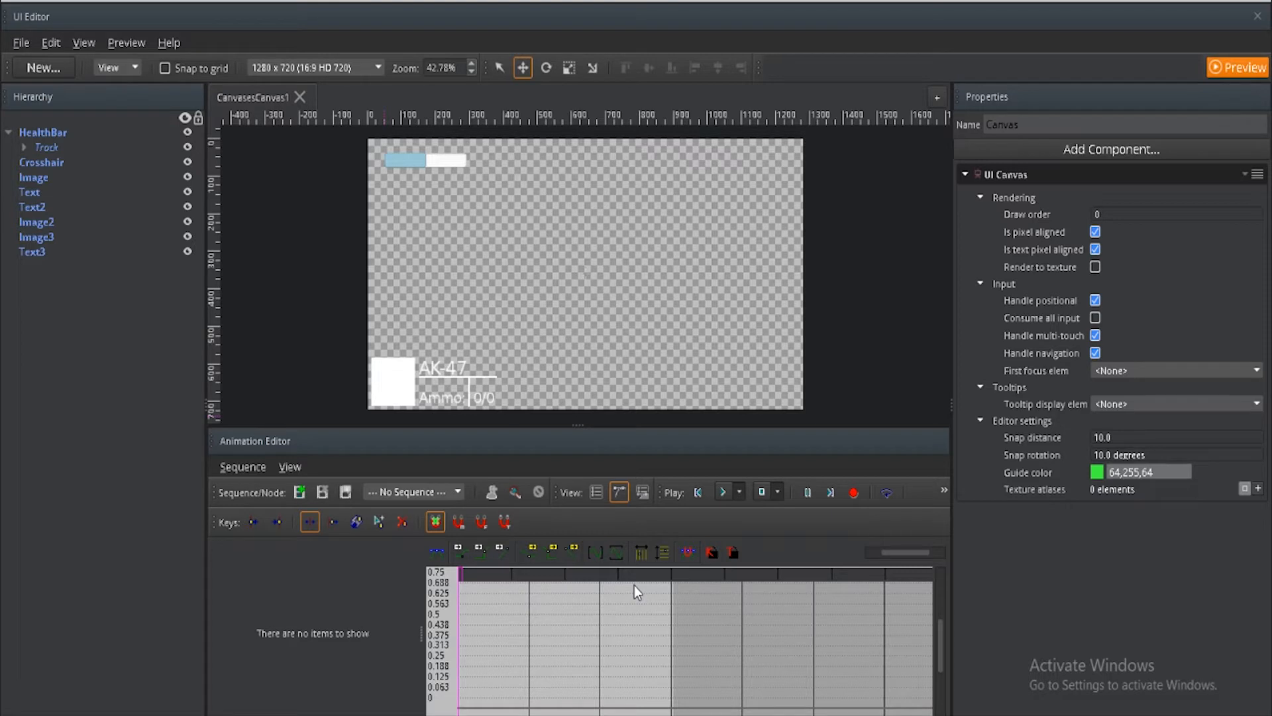
{"action": "left_click", "coordinate": [596, 492]}
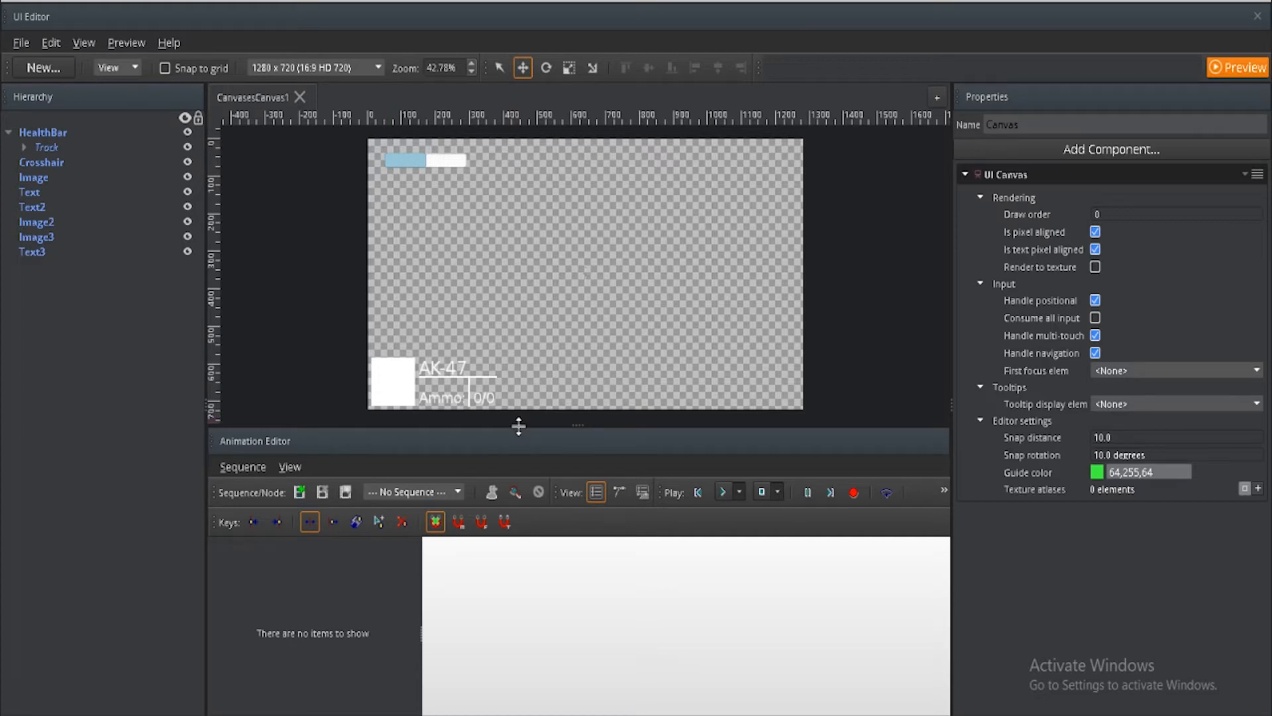
Step: Create a new animation sequence named HealthEntry
{"action": "left_click", "coordinate": [299, 491]}
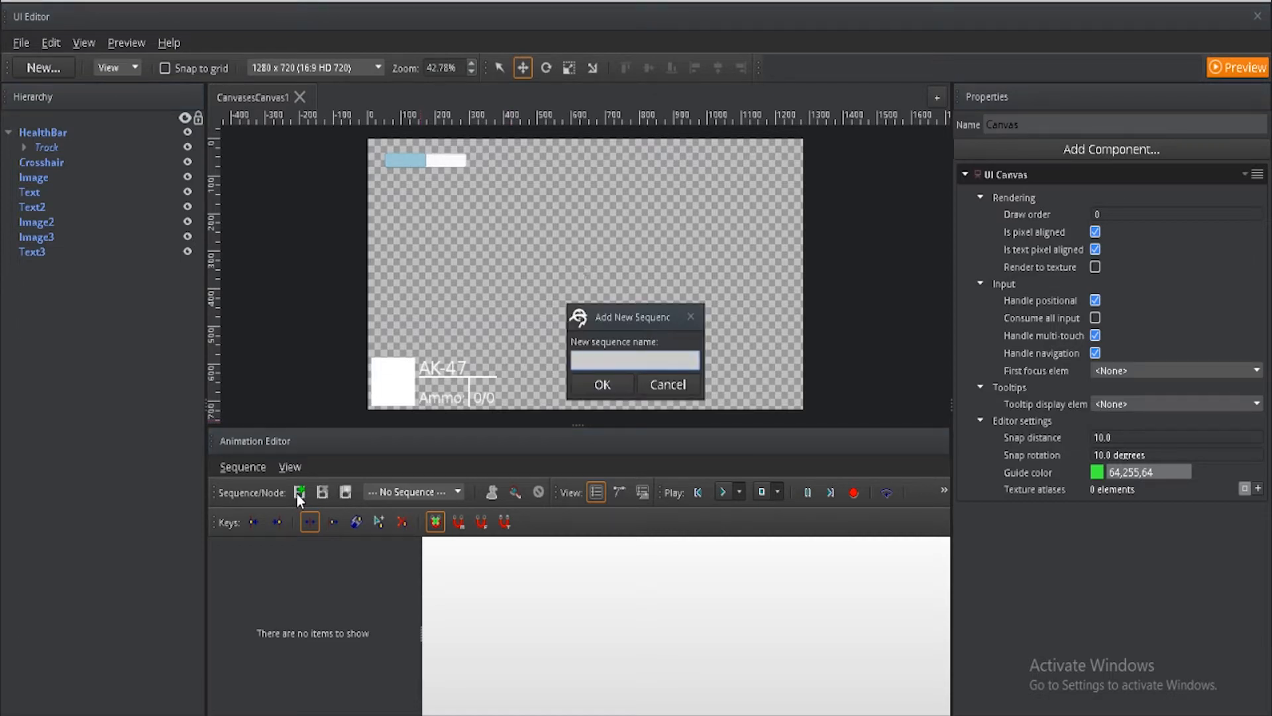
{"action": "type", "text": "HealthEntry"}
{"action": "left_click", "coordinate": [603, 385]}
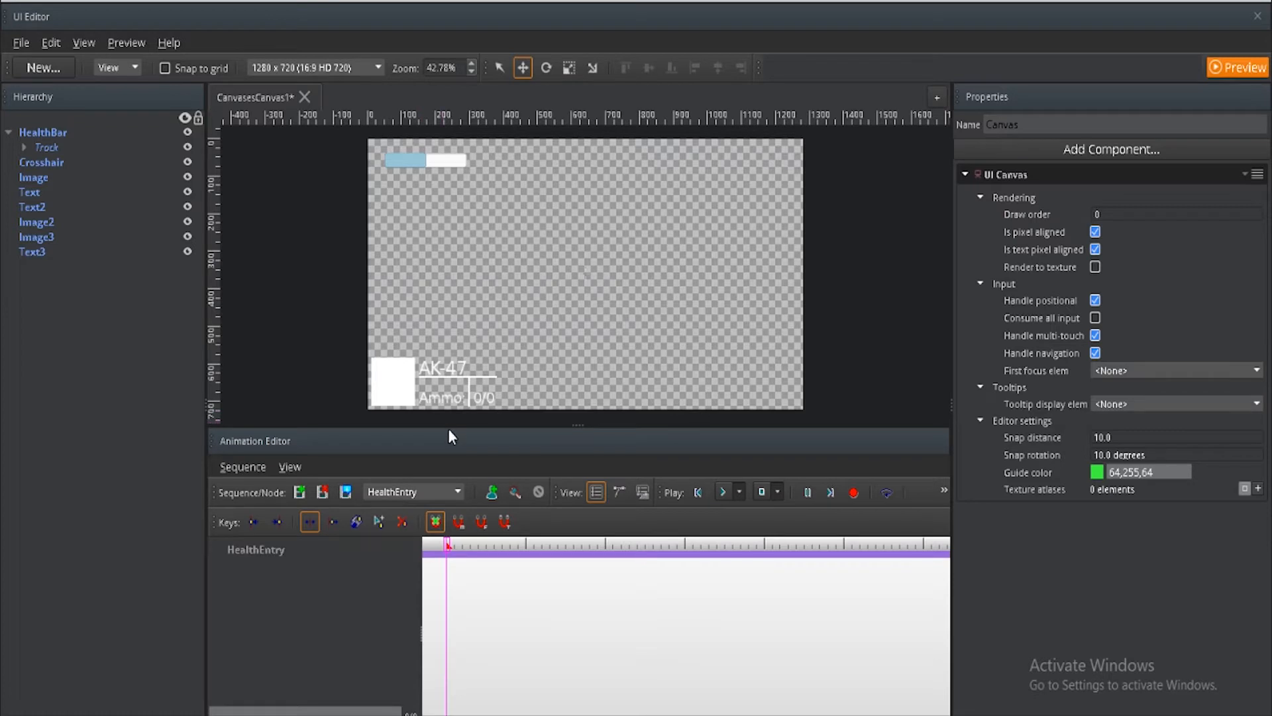
Step: Enlarge the Animation Editor and add the HealthBar element to the HealthEntry sequence
{"action": "left_click_drag", "start_coordinate": [450, 429], "coordinate": [453, 376]}
{"action": "scroll", "coordinate": [697, 273], "scroll_direction": "down", "scroll_amount": 3}
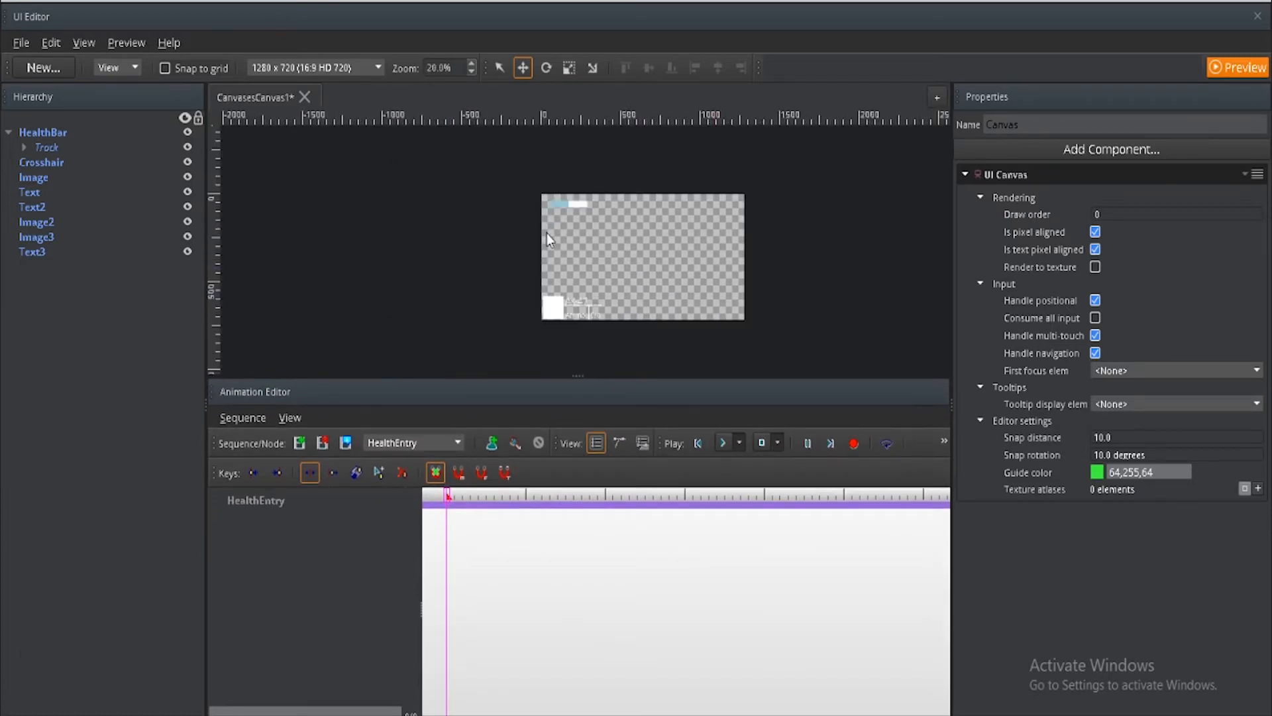
{"action": "left_click", "coordinate": [60, 132]}
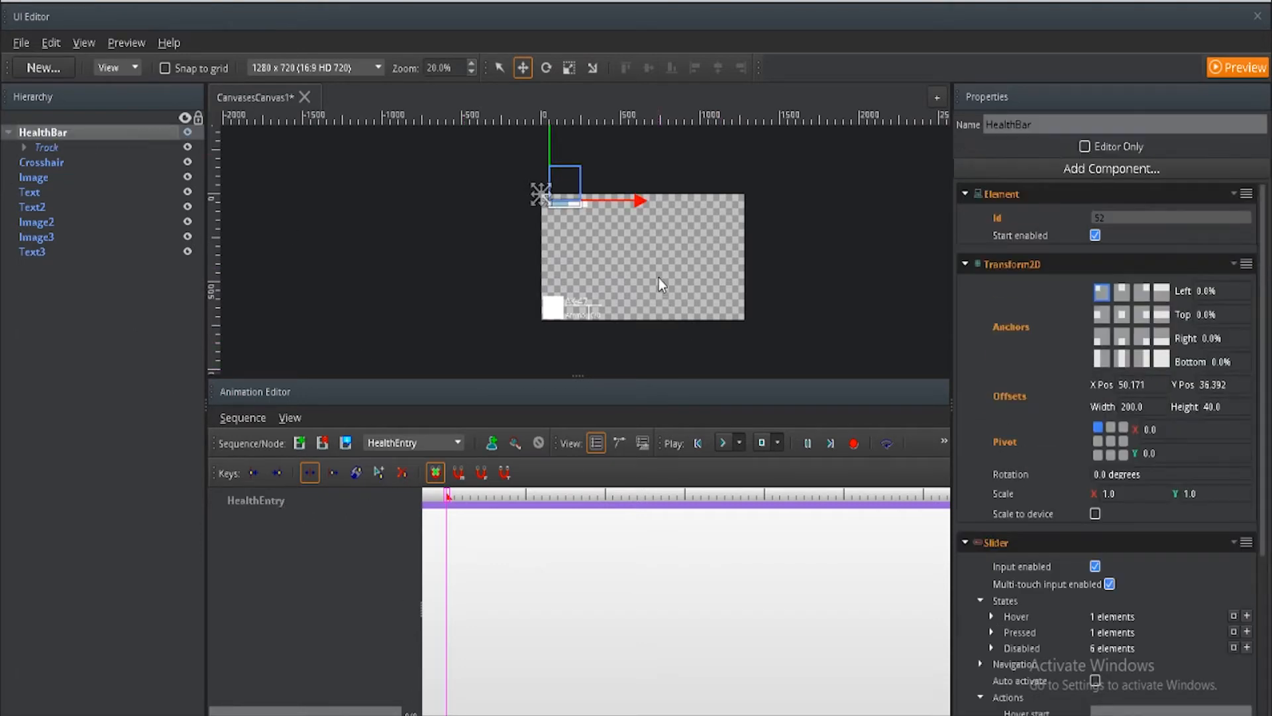
{"action": "right_click", "coordinate": [267, 501]}
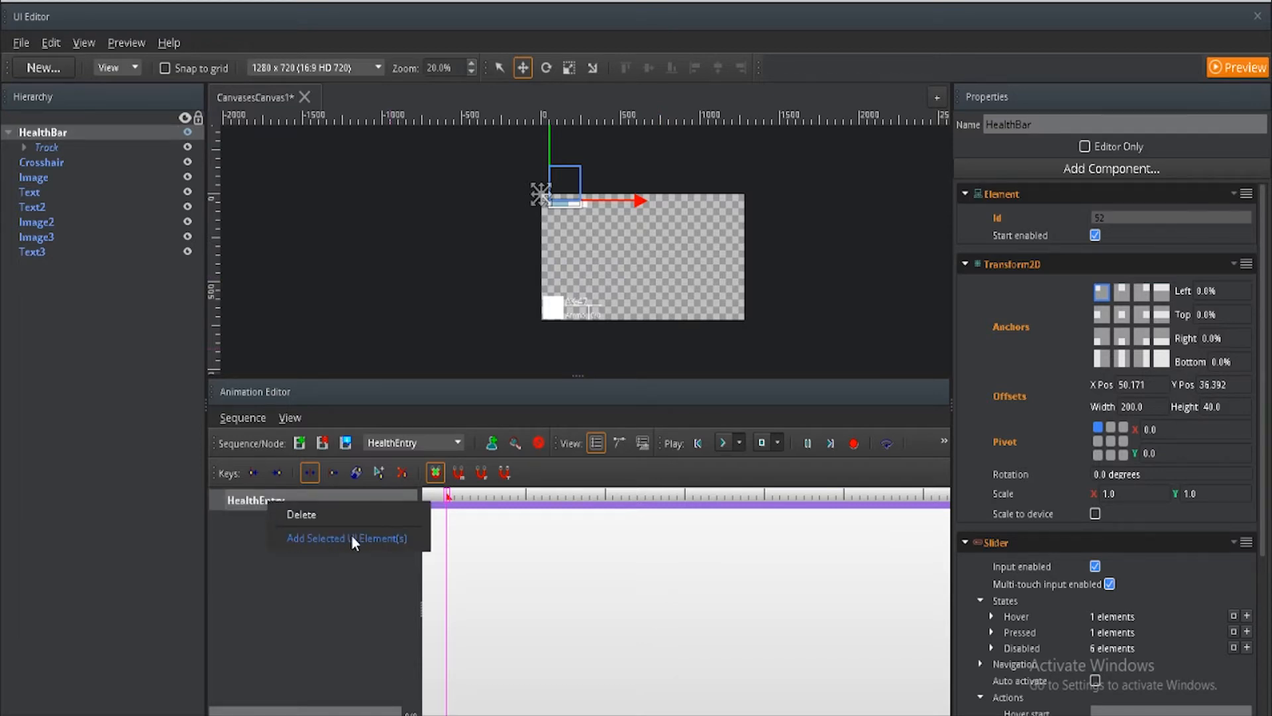
{"action": "left_click", "coordinate": [391, 538]}
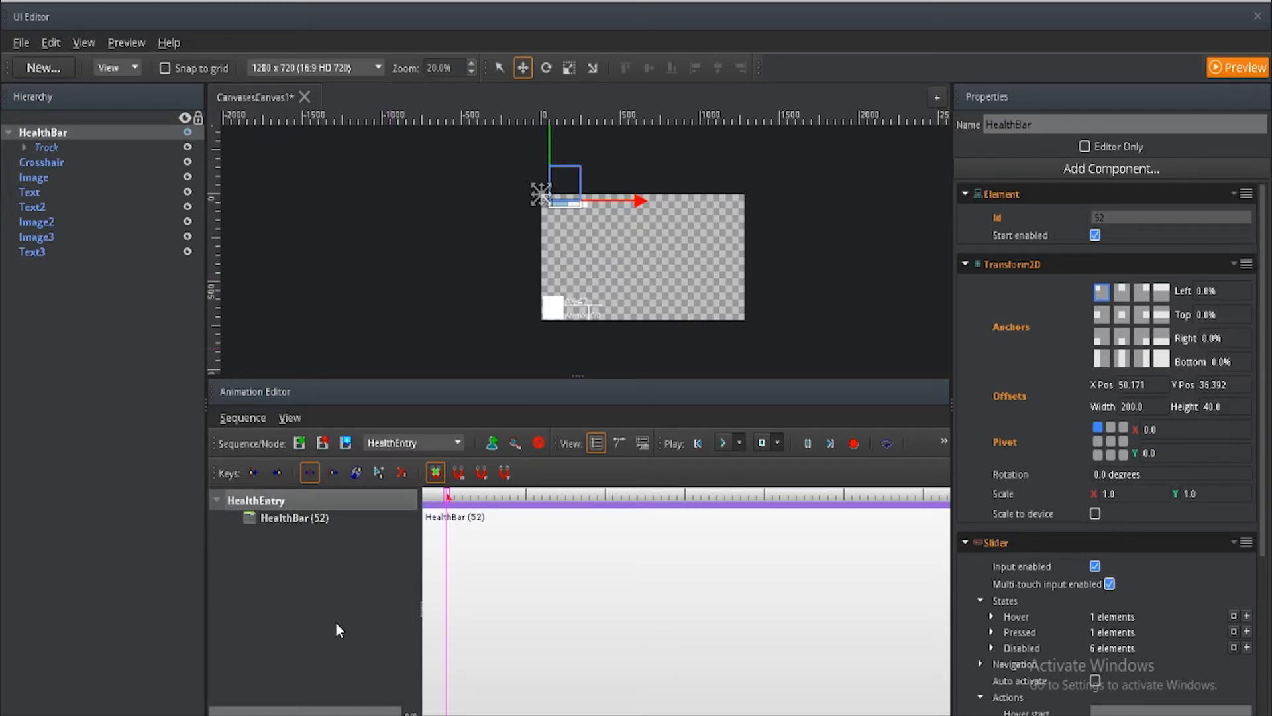
{"action": "left_click", "coordinate": [289, 520]}
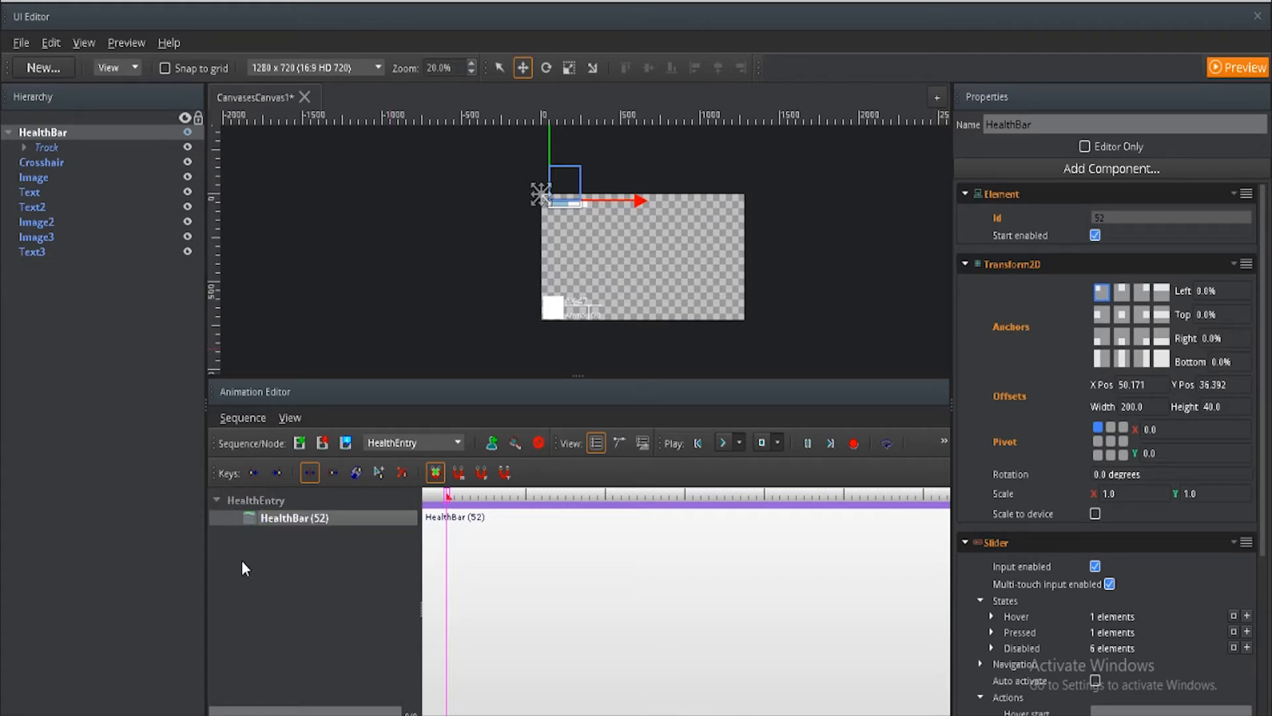
Step: Move the HealthBar straight up above the canvas to a Y position of about -144 and check the canvas in preview
{"action": "left_click", "coordinate": [854, 443]}
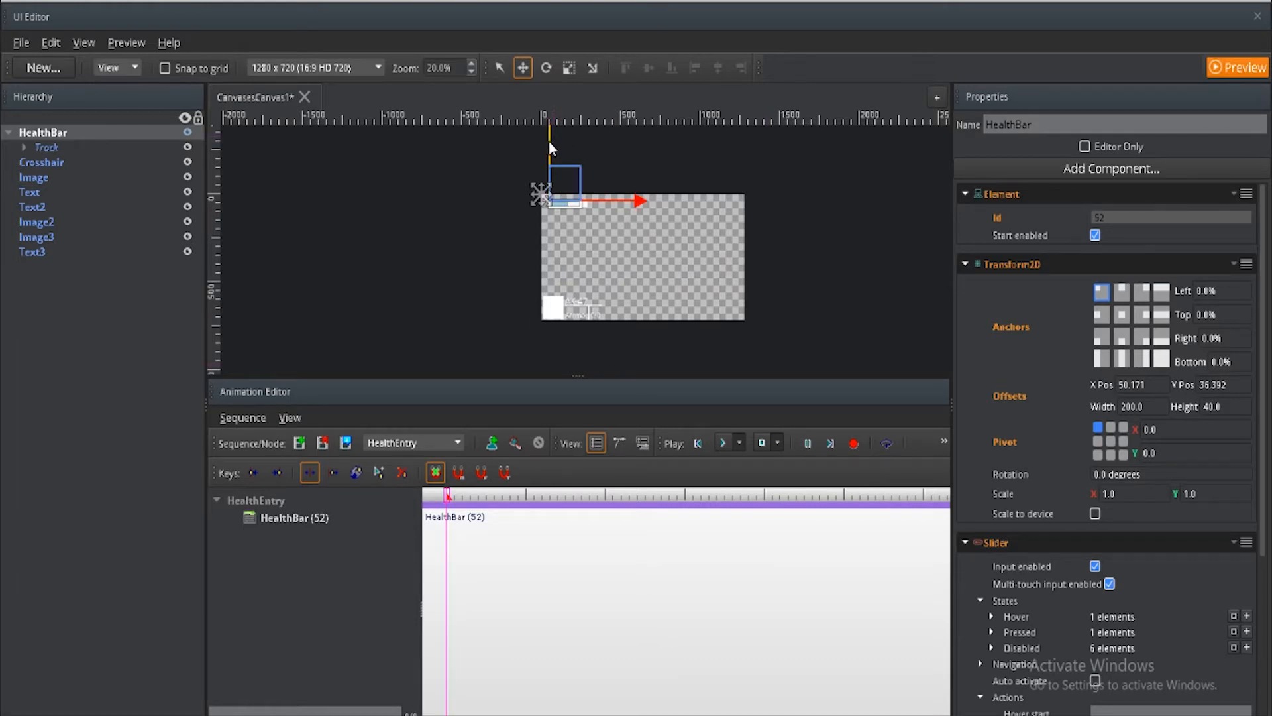
{"action": "left_click_drag", "start_coordinate": [549, 141], "coordinate": [547, 109]}
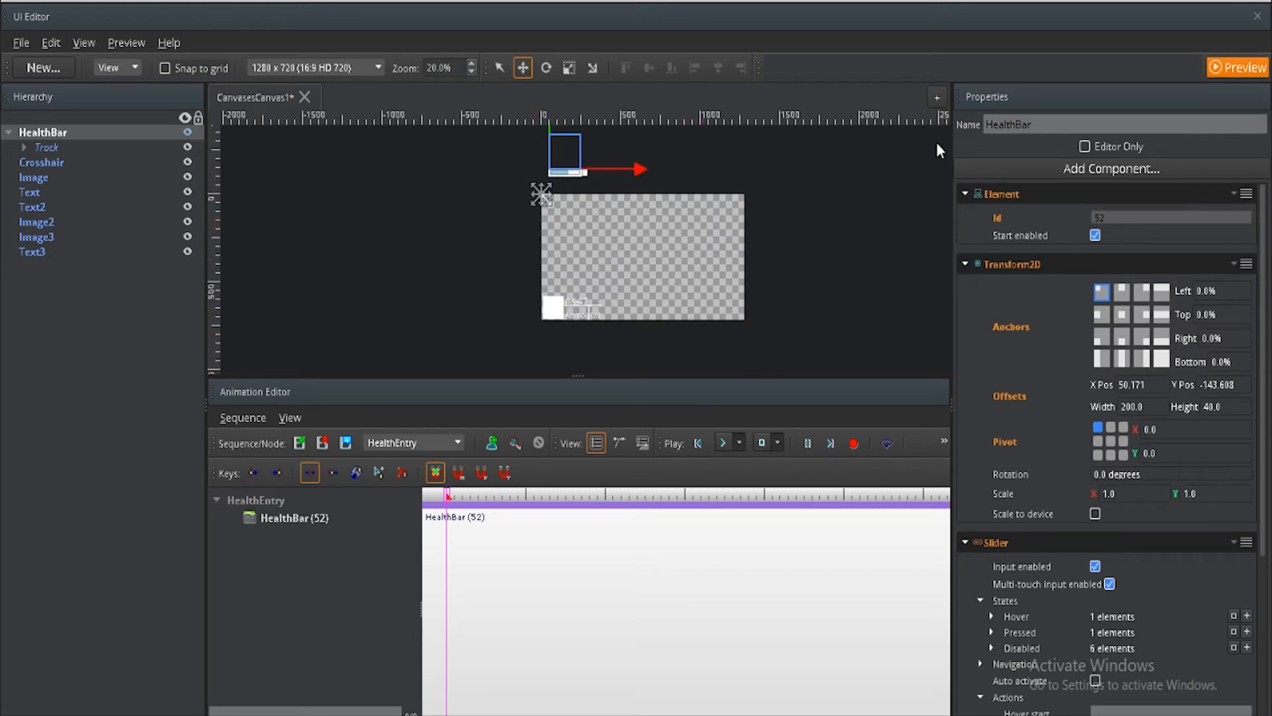
{"action": "left_click", "coordinate": [1239, 72]}
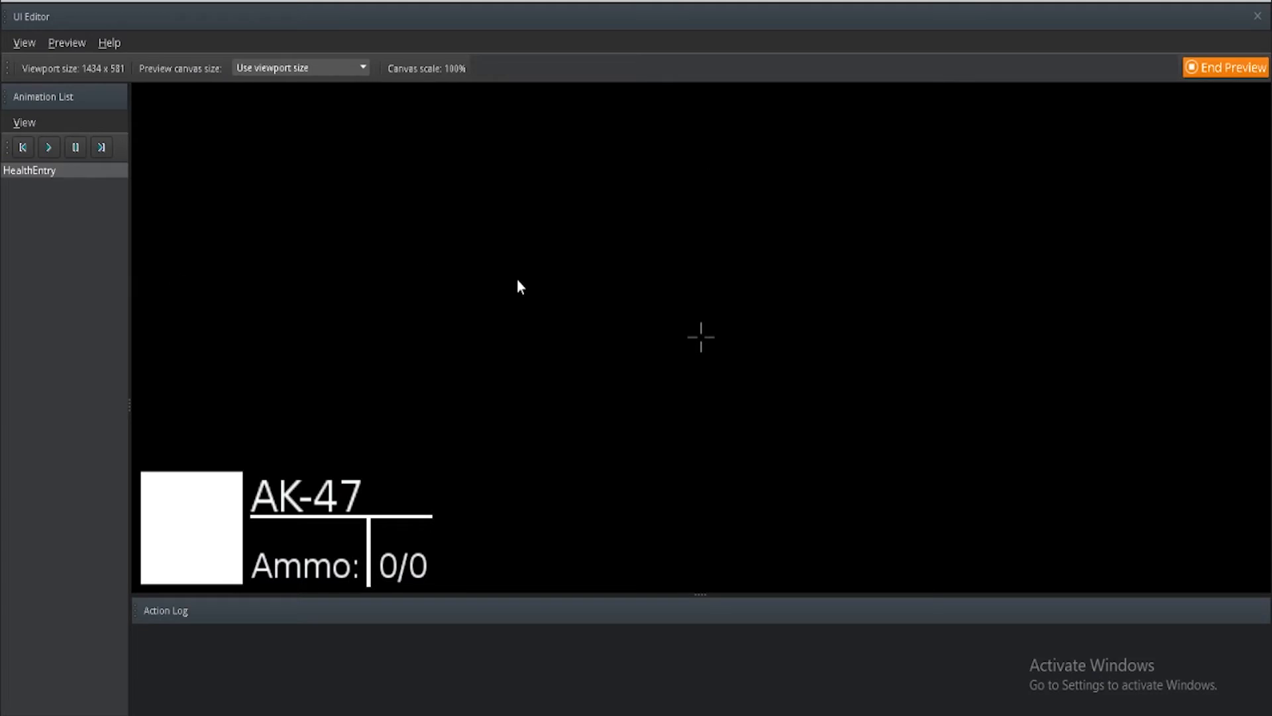
{"action": "left_click", "coordinate": [1223, 68]}
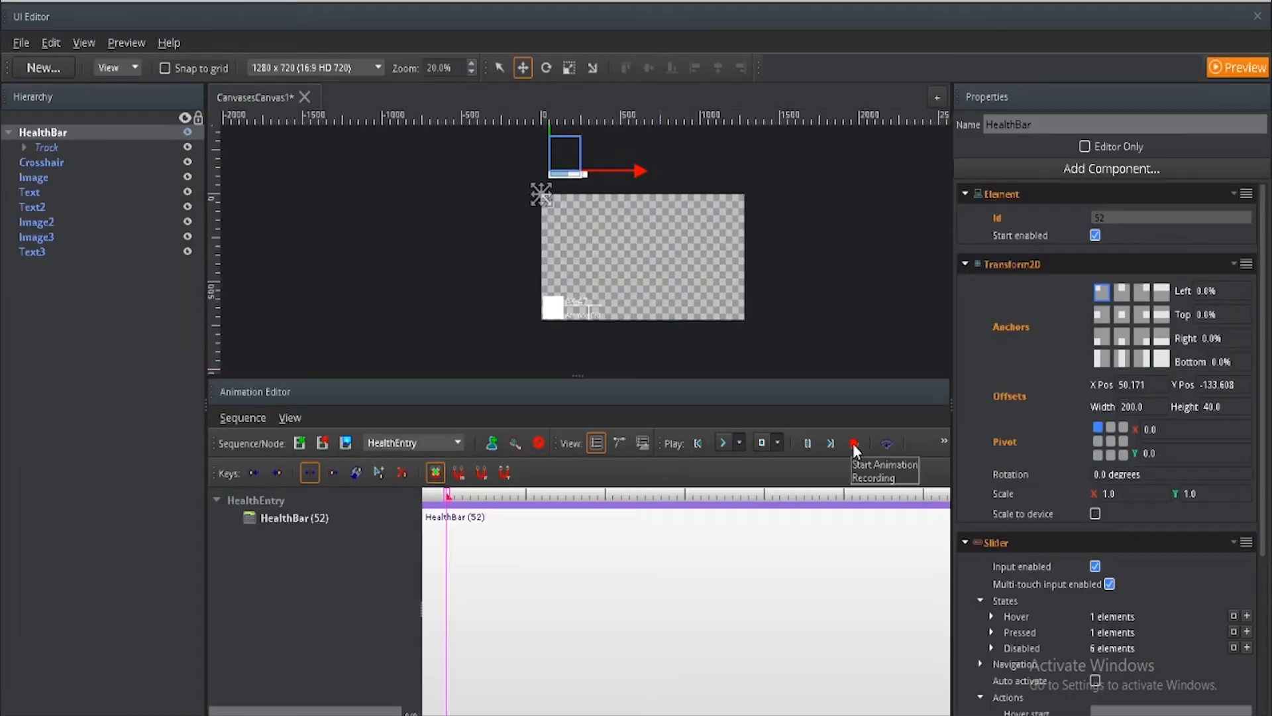
Step: Record HealthBar keys in HealthEntry at Y about -124 at the sequence start and Y about 46 further along the timeline
{"action": "left_click", "coordinate": [854, 444]}
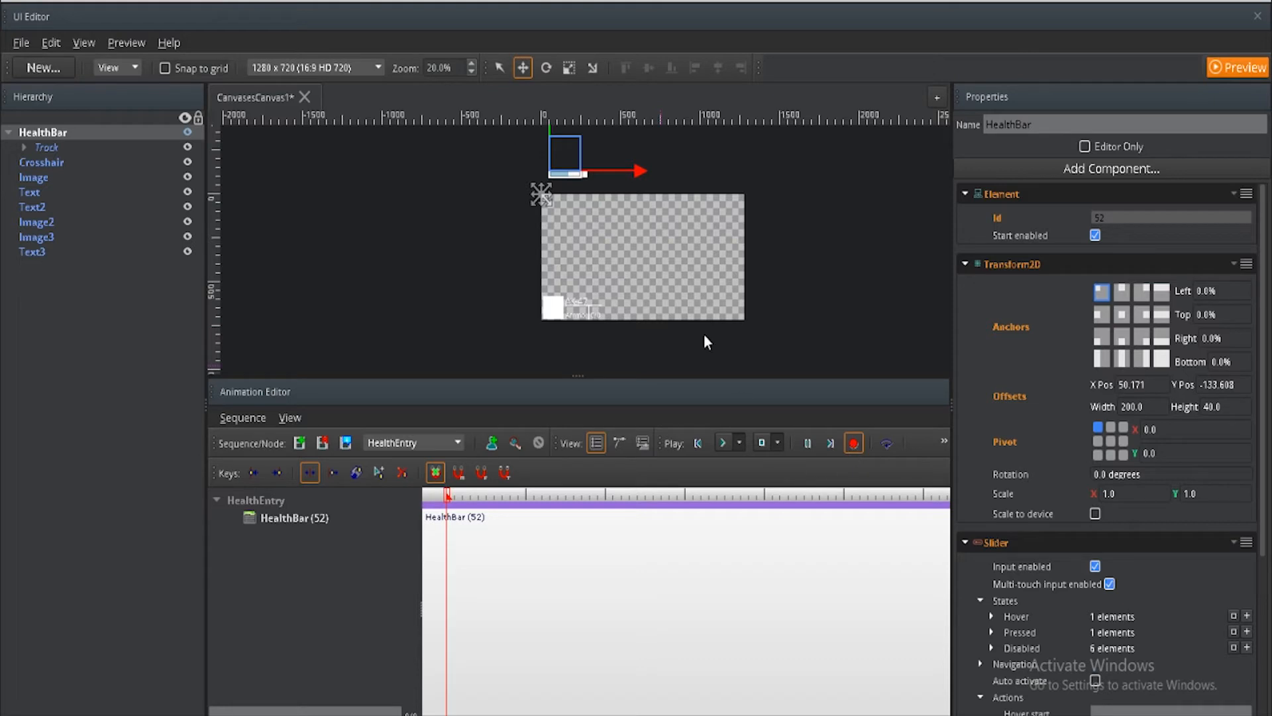
{"action": "left_click_drag", "start_coordinate": [550, 133], "coordinate": [551, 135]}
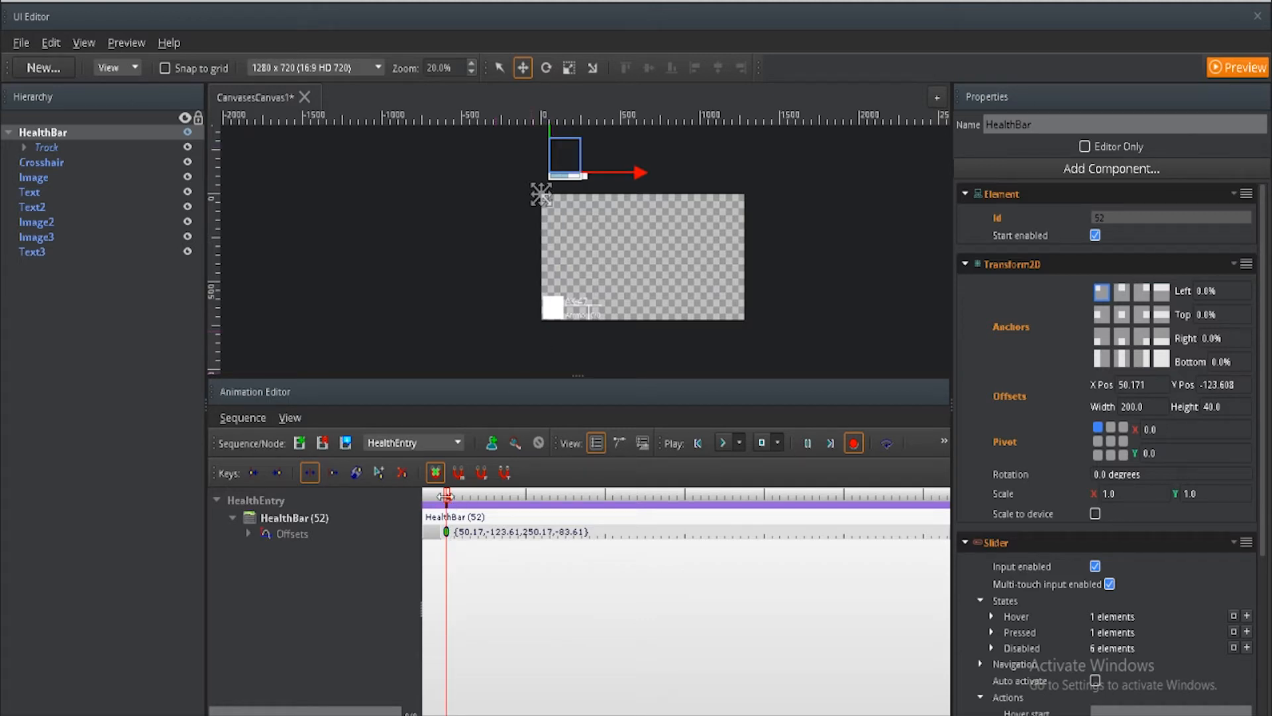
{"action": "left_click_drag", "start_coordinate": [448, 493], "coordinate": [605, 490]}
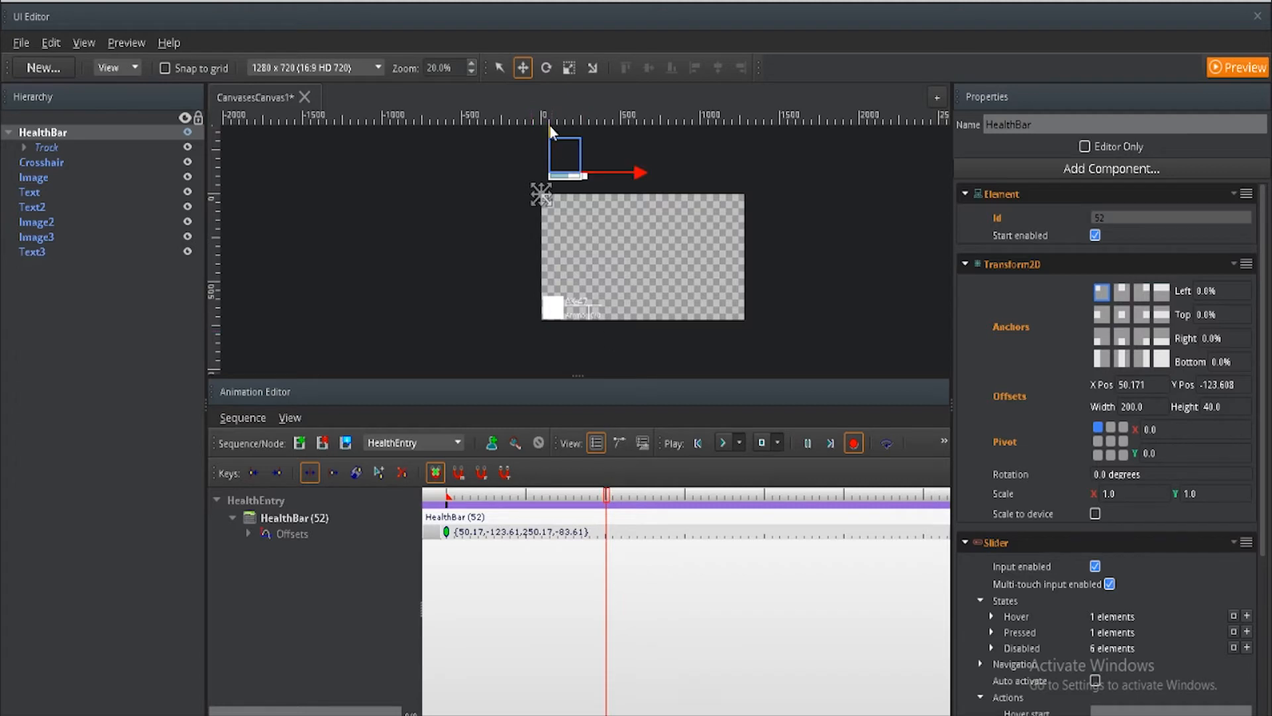
{"action": "left_click_drag", "start_coordinate": [548, 122], "coordinate": [551, 155]}
Step: Rewind the HealthEntry sequence to its start, play it back and stop playback
{"action": "left_click_drag", "start_coordinate": [609, 496], "coordinate": [447, 499]}
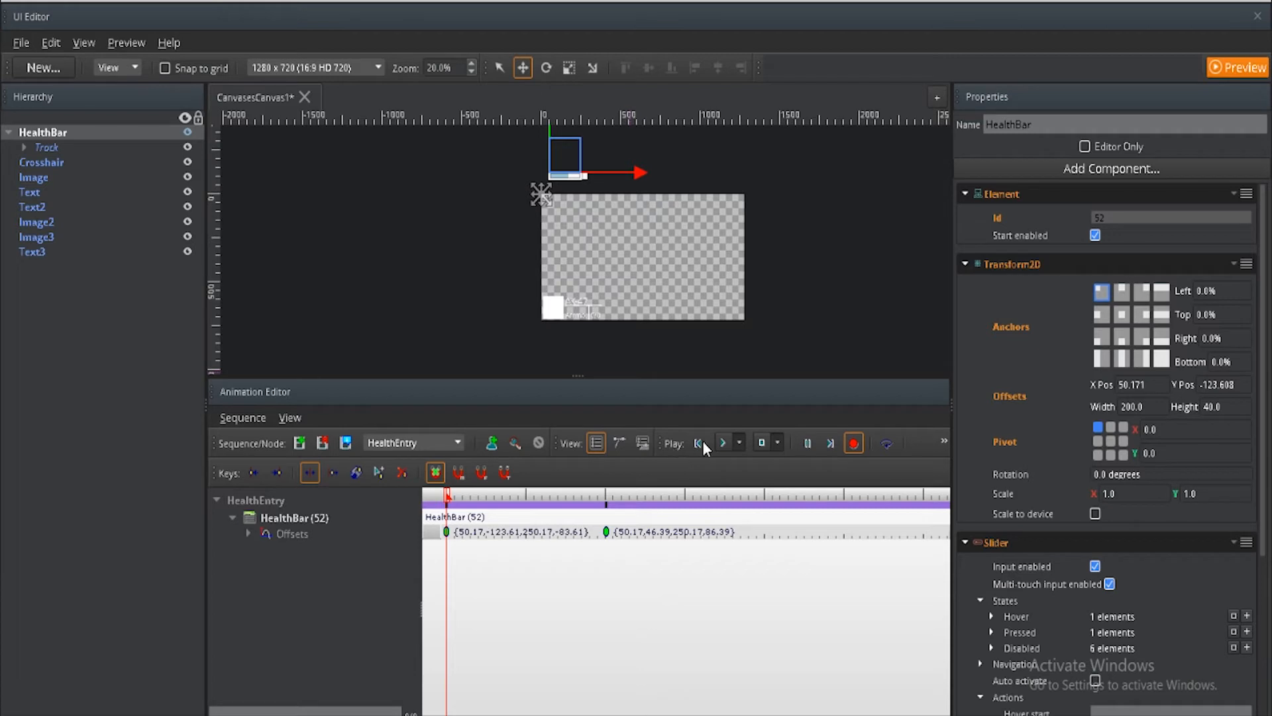
{"action": "left_click", "coordinate": [721, 443]}
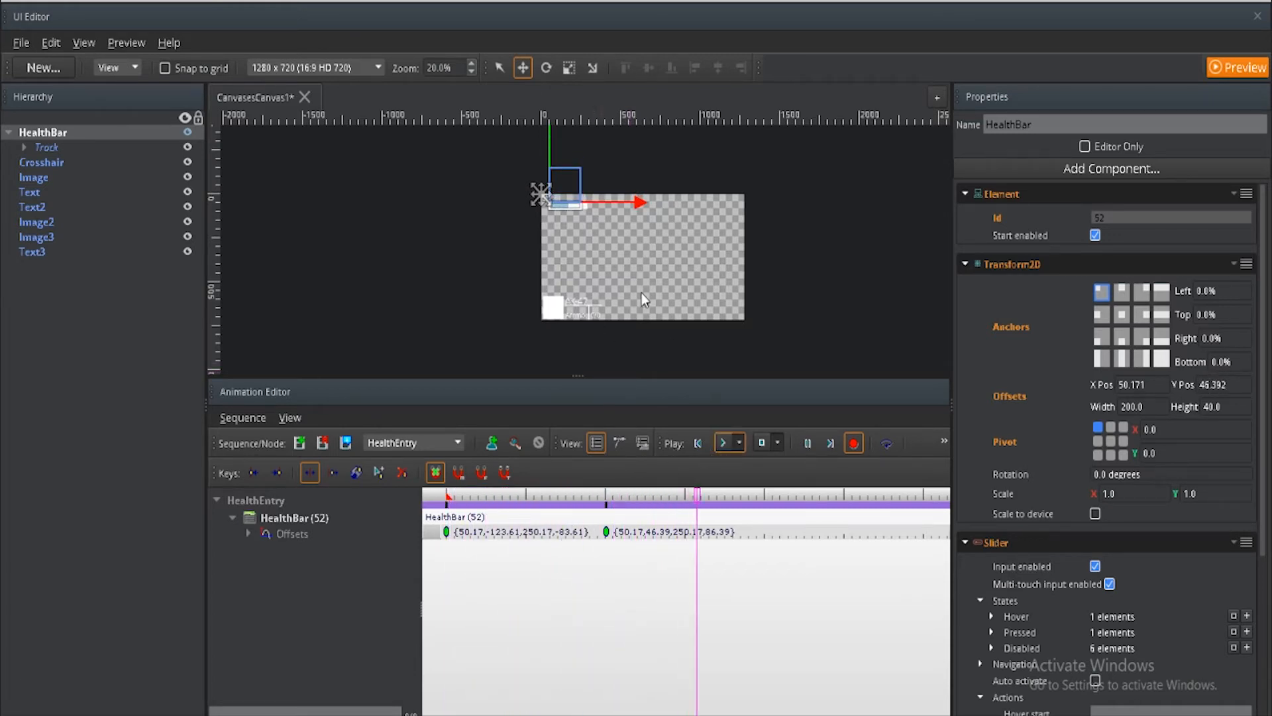
{"action": "left_click", "coordinate": [761, 442]}
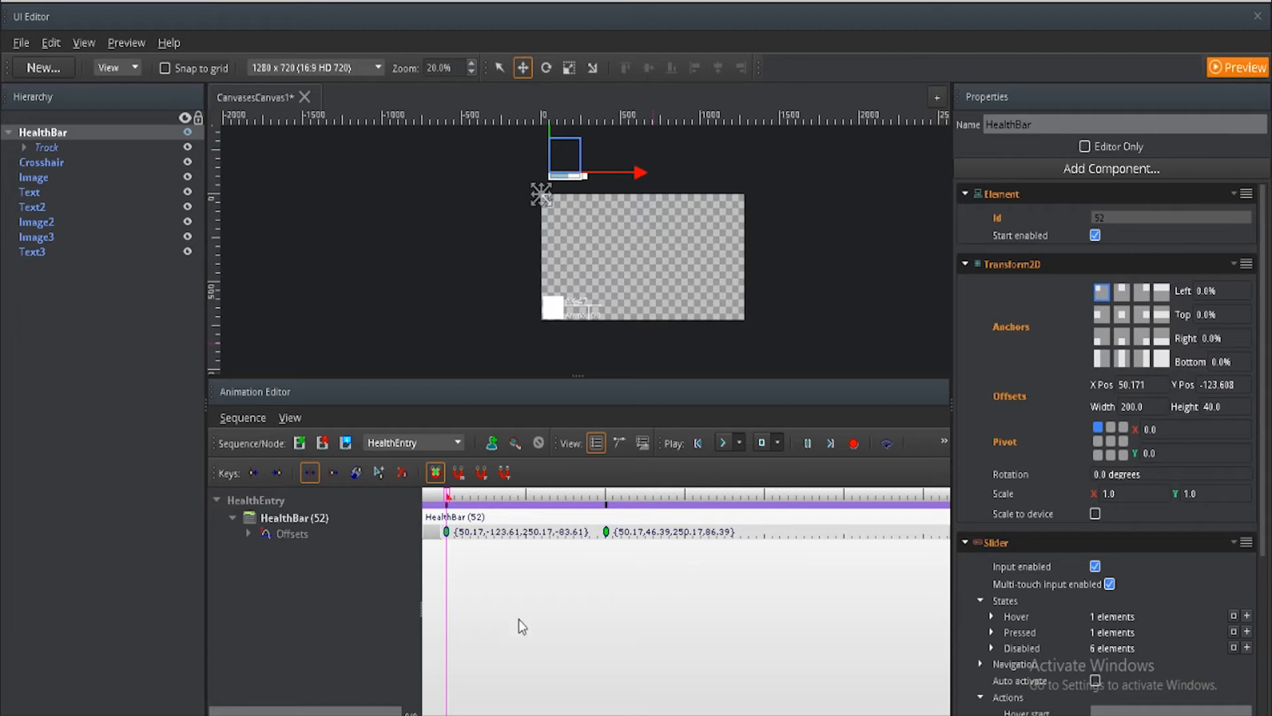
Step: Save the canvas, leave the UI Editor and run the level in game mode to check the HUD
{"action": "key", "text": "ctrl+s"}
{"action": "left_click", "coordinate": [1257, 16]}
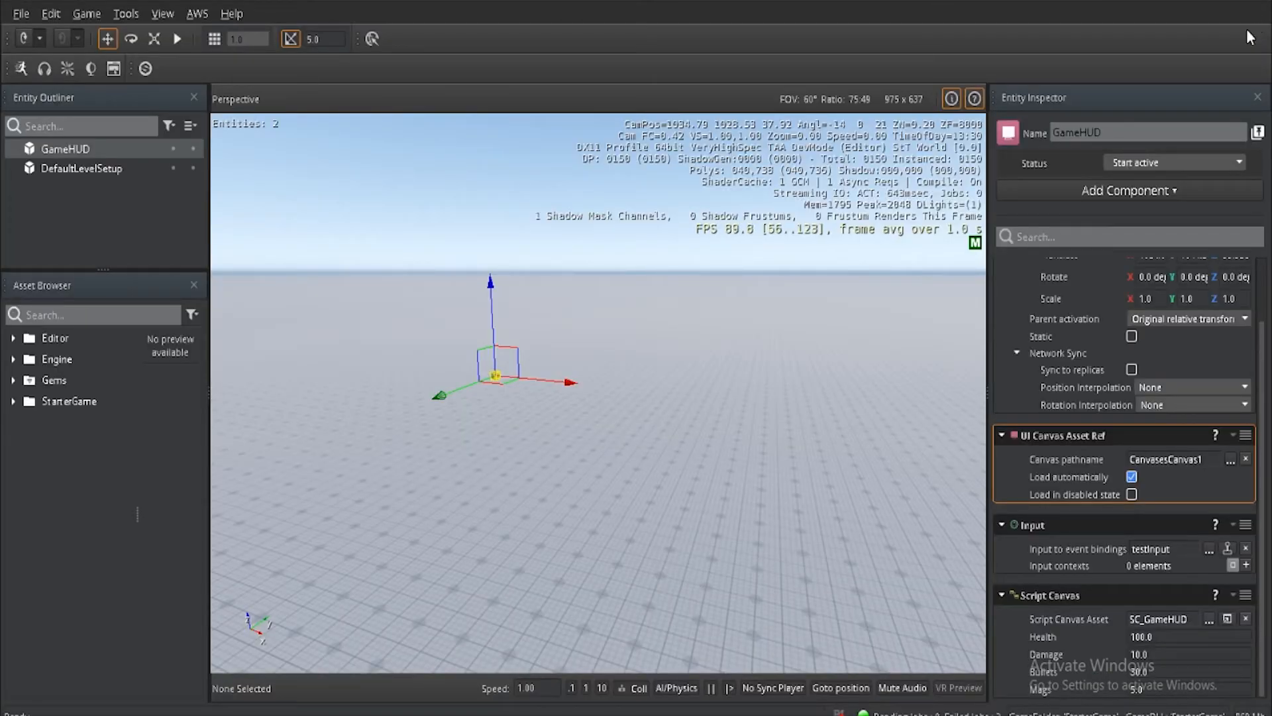
{"action": "left_click", "coordinate": [177, 39]}
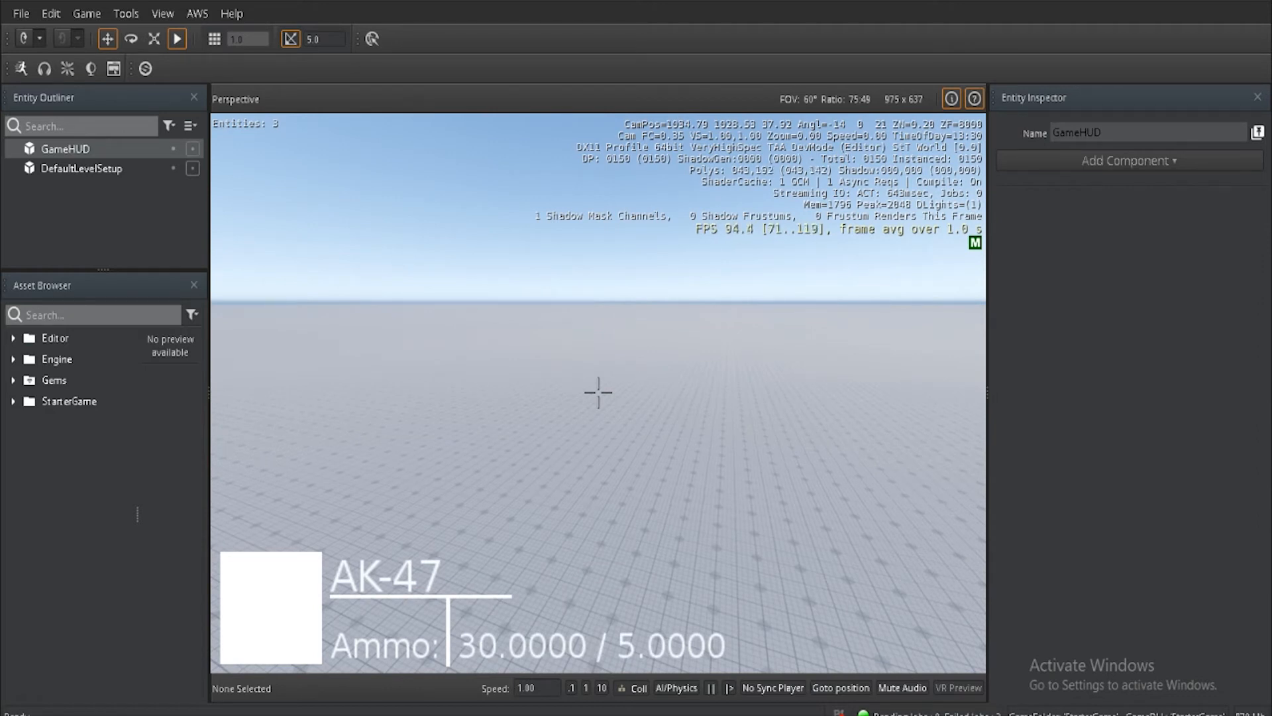
{"action": "key", "text": "Escape"}
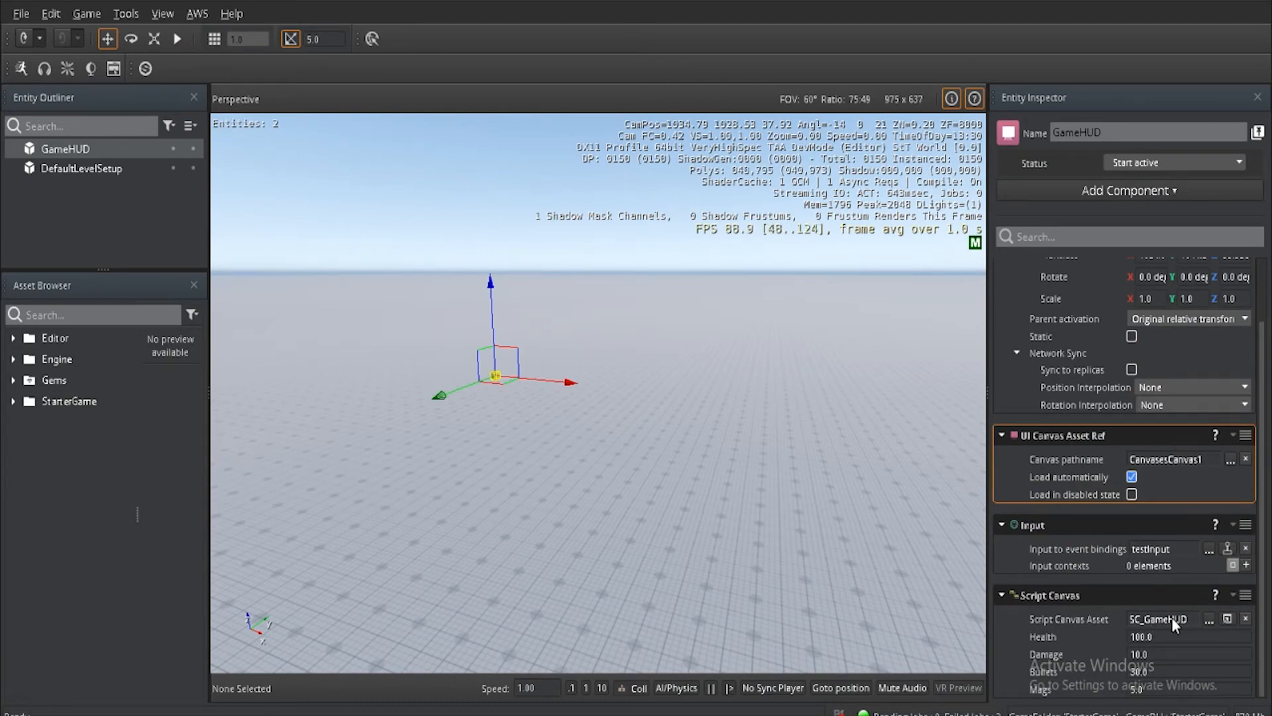
Step: Open the SC_GameHUD script graph and examine its existing node groups
{"action": "left_click", "coordinate": [1012, 638]}
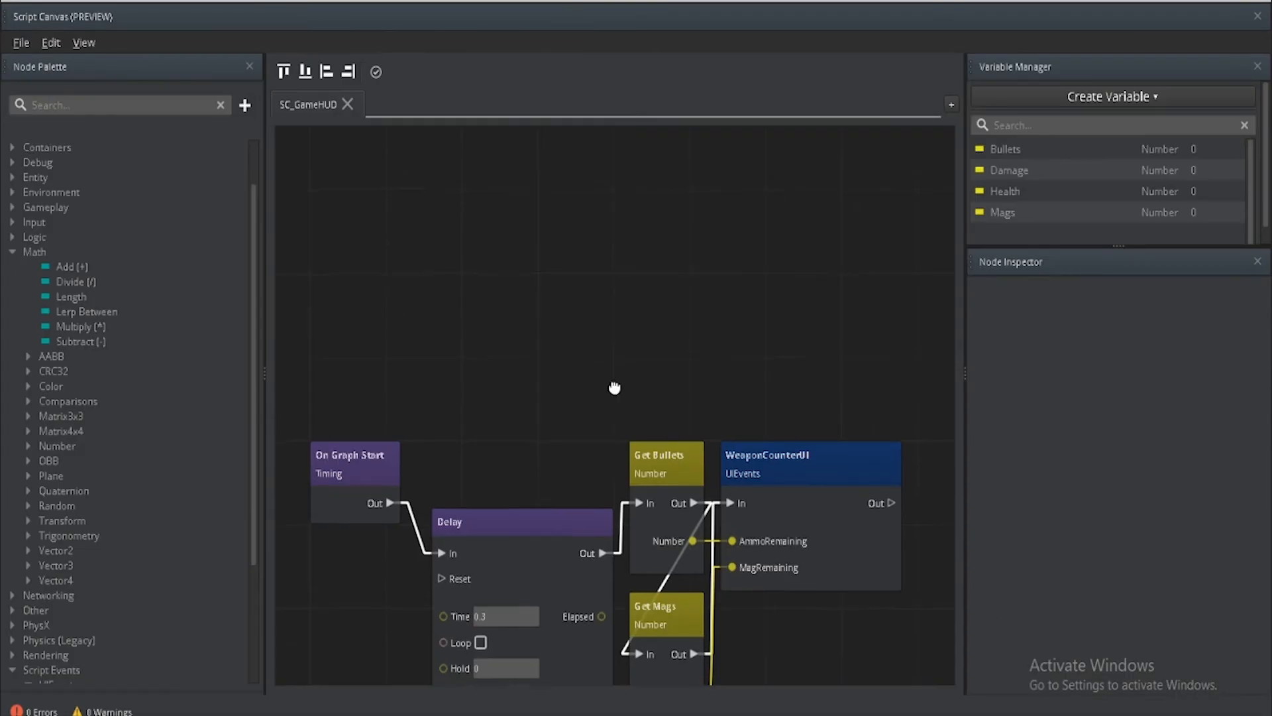
{"action": "left_click", "coordinate": [825, 364]}
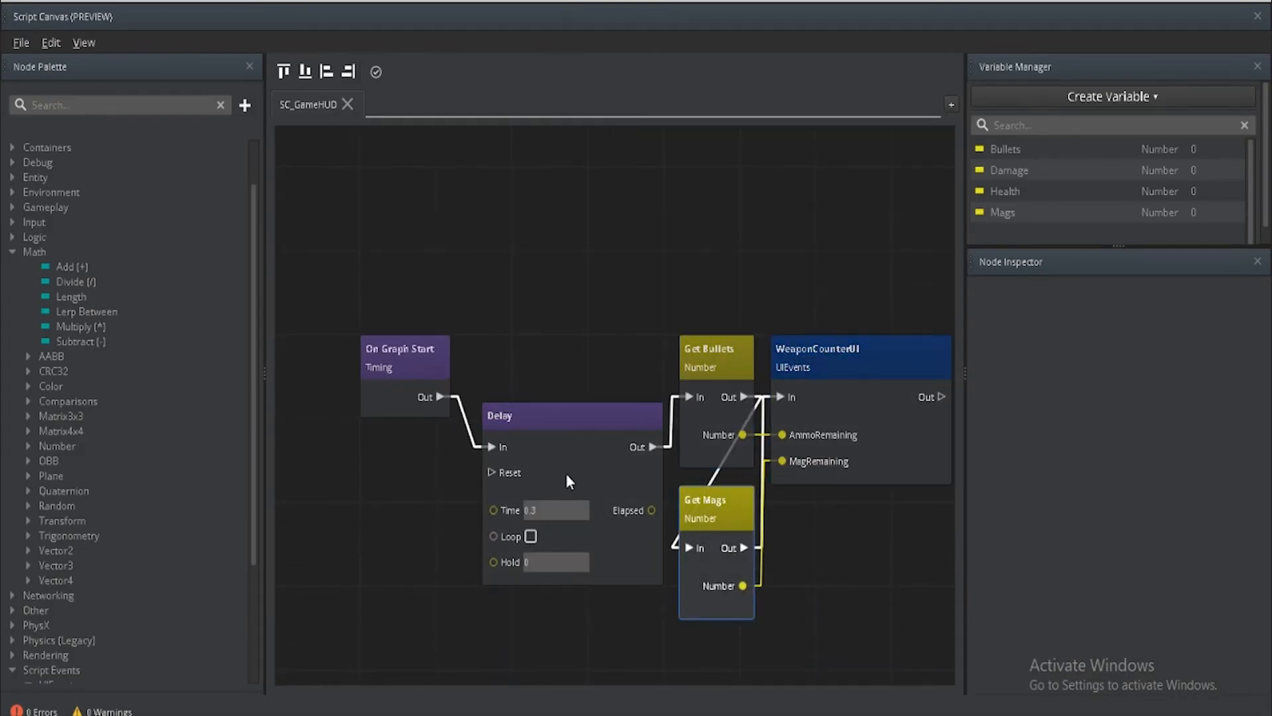
{"action": "scroll", "coordinate": [718, 531], "scroll_direction": "down", "scroll_amount": 5}
{"action": "middle_click_drag", "start_coordinate": [601, 385], "coordinate": [618, 458]}
{"action": "scroll", "coordinate": [586, 466], "scroll_direction": "up", "scroll_amount": 2}
{"action": "scroll", "coordinate": [588, 467], "scroll_direction": "up", "scroll_amount": 2}
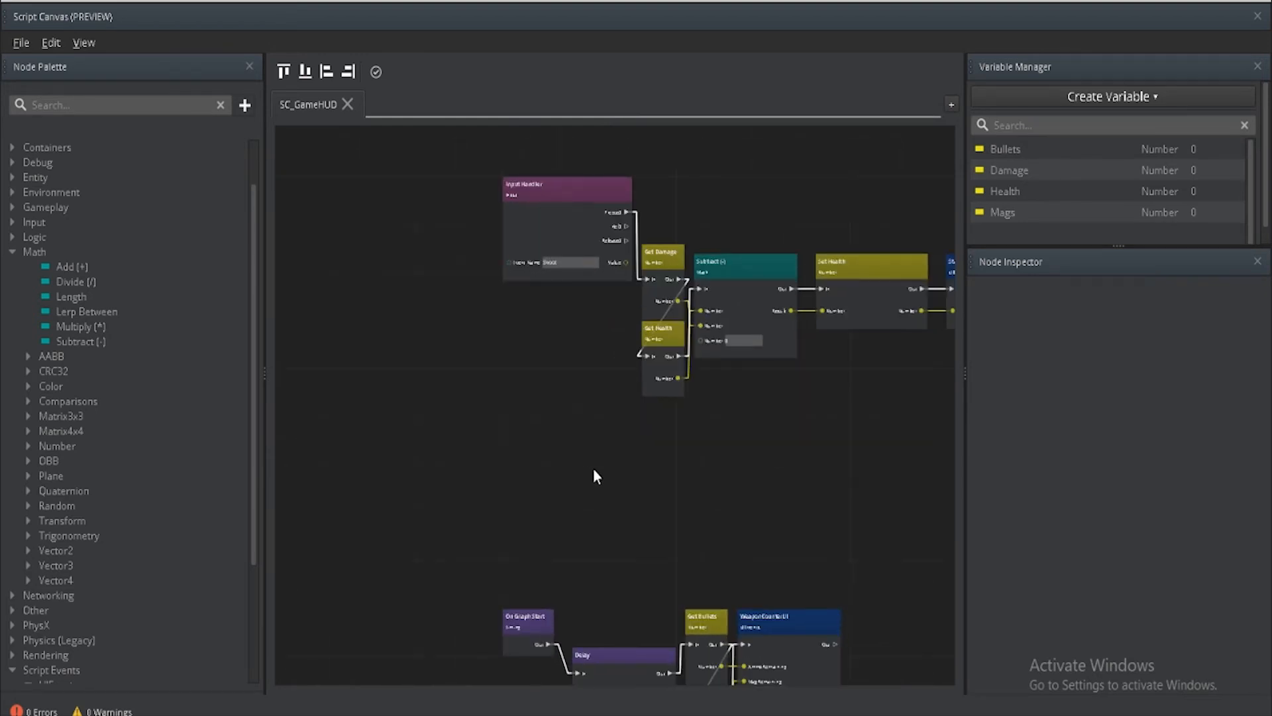
Step: Move the Input Handler node group upward, away from the start-up nodes, and raise the On Graph Start node above the Delay node
{"action": "scroll", "coordinate": [696, 465], "scroll_direction": "down", "scroll_amount": 1}
{"action": "middle_click_drag", "start_coordinate": [770, 463], "coordinate": [662, 389]}
{"action": "scroll", "coordinate": [662, 390], "scroll_direction": "down", "scroll_amount": 1}
{"action": "left_click_drag", "start_coordinate": [808, 386], "coordinate": [463, 124]}
{"action": "middle_click_drag", "start_coordinate": [593, 433], "coordinate": [626, 260]}
{"action": "scroll", "coordinate": [545, 491], "scroll_direction": "up", "scroll_amount": 5}
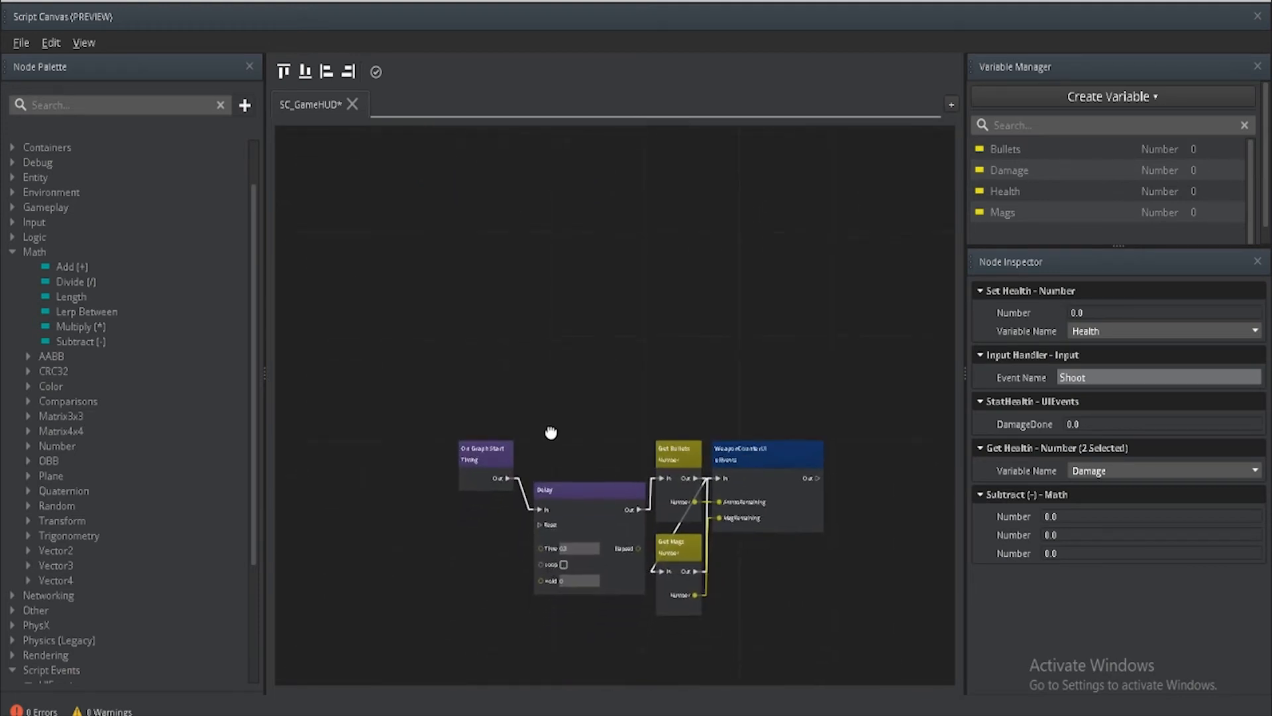
{"action": "left_click_drag", "start_coordinate": [391, 454], "coordinate": [372, 293]}
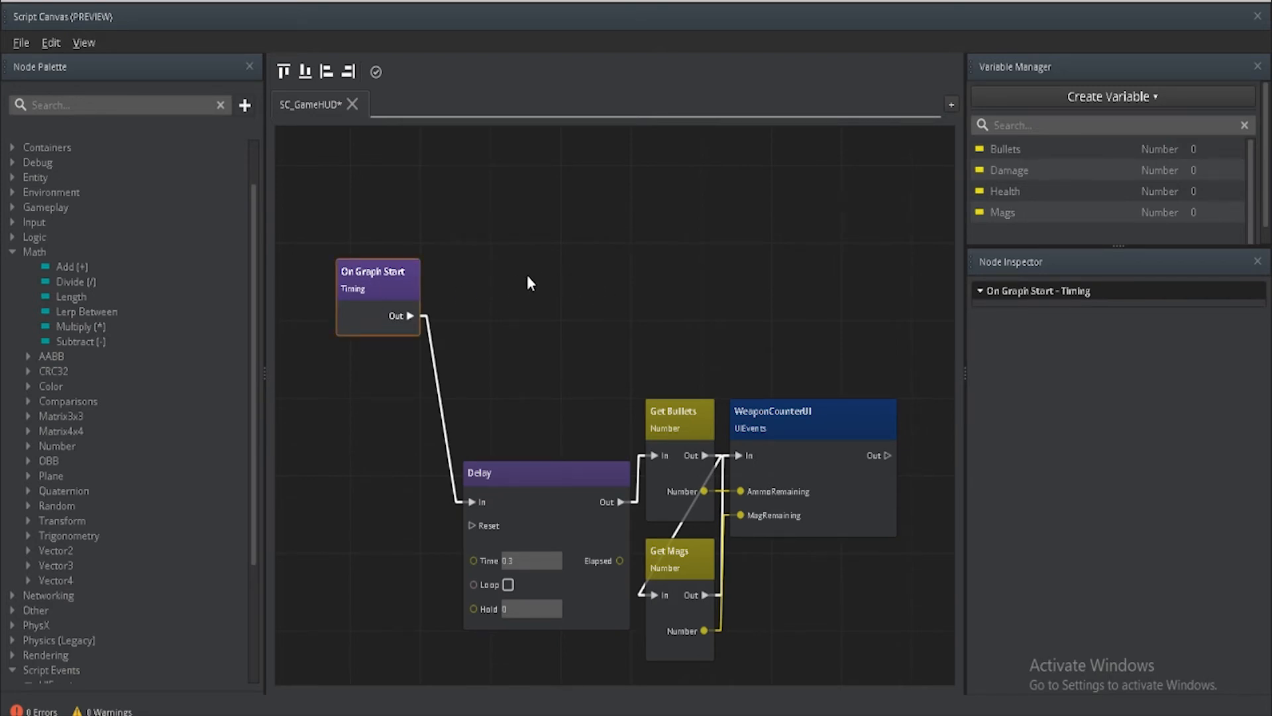
Step: Find the "ui animation" nodes and add a Start Sequence node to the graph above the WeaponCounterUI node
{"action": "middle_click_drag", "start_coordinate": [507, 267], "coordinate": [507, 379]}
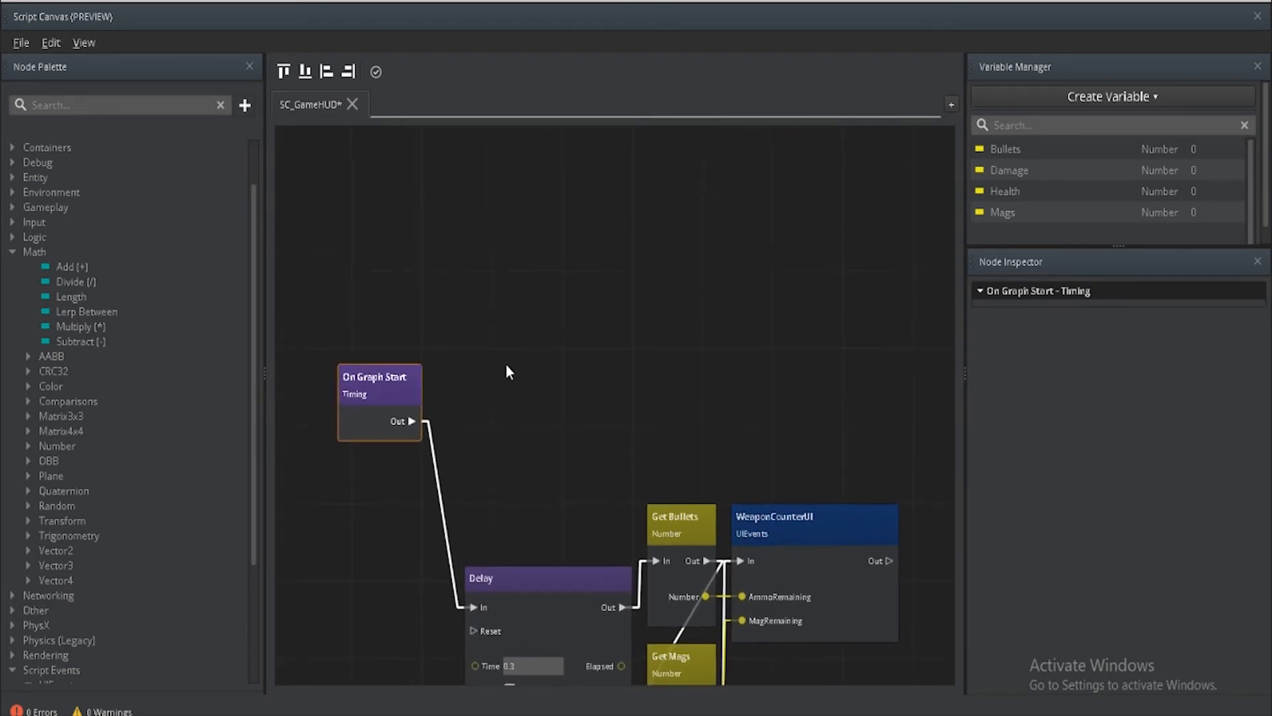
{"action": "left_click", "coordinate": [69, 105]}
{"action": "type", "text": "ui animation"}
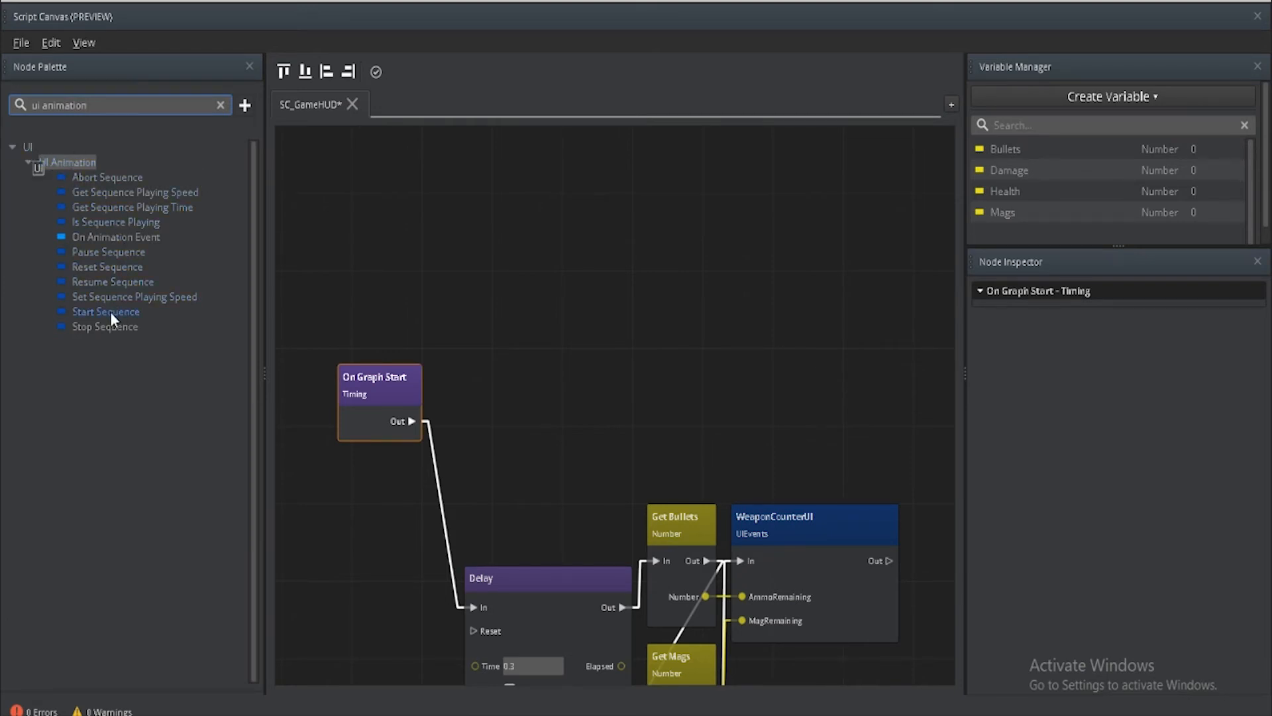
{"action": "left_click_drag", "start_coordinate": [110, 311], "coordinate": [746, 268]}
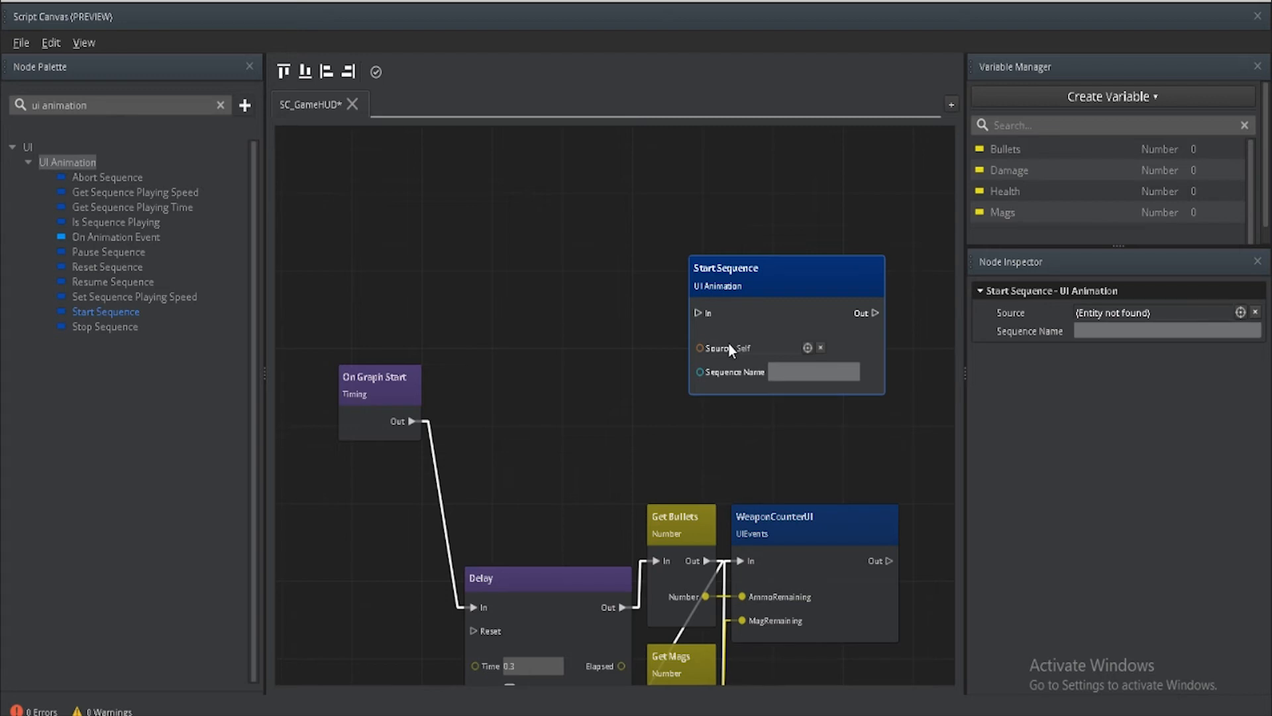
Step: Add a UI Canvas Ref Get Canvas node and wire it between On Graph Start and Start Sequence, linking Canvas EntityID to Source
{"action": "left_click", "coordinate": [220, 105]}
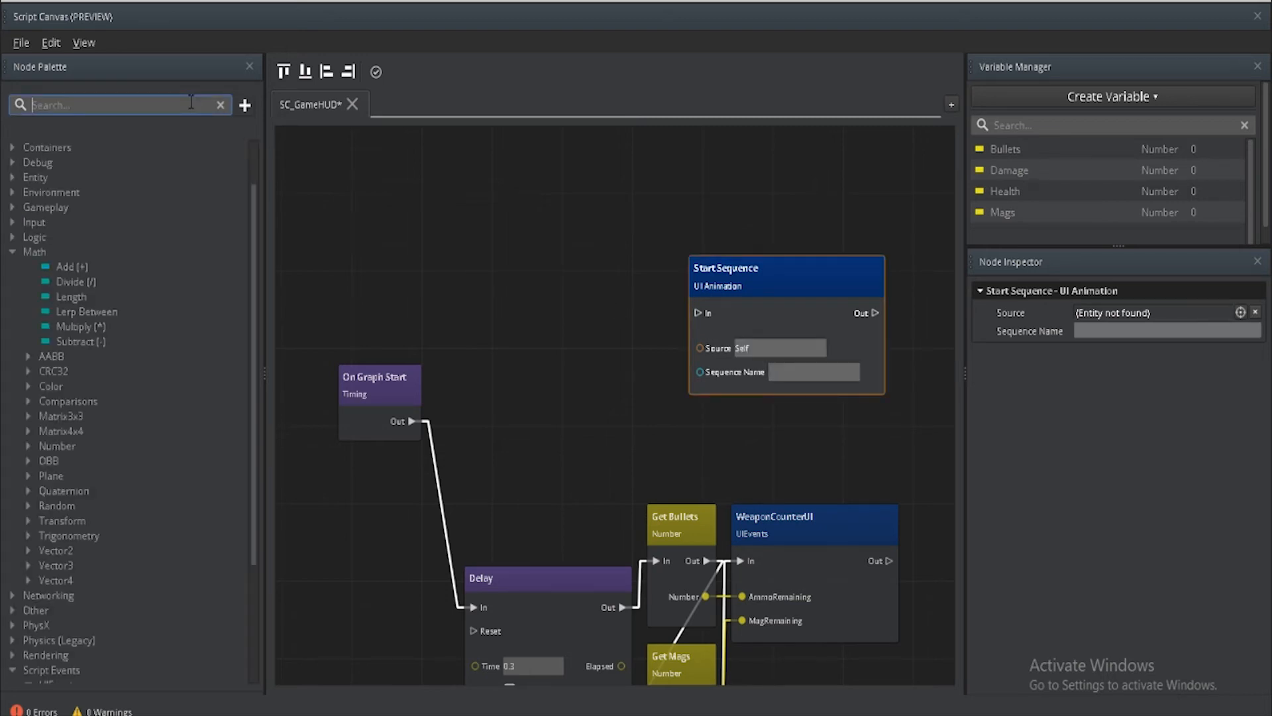
{"action": "type", "text": "get canvas"}
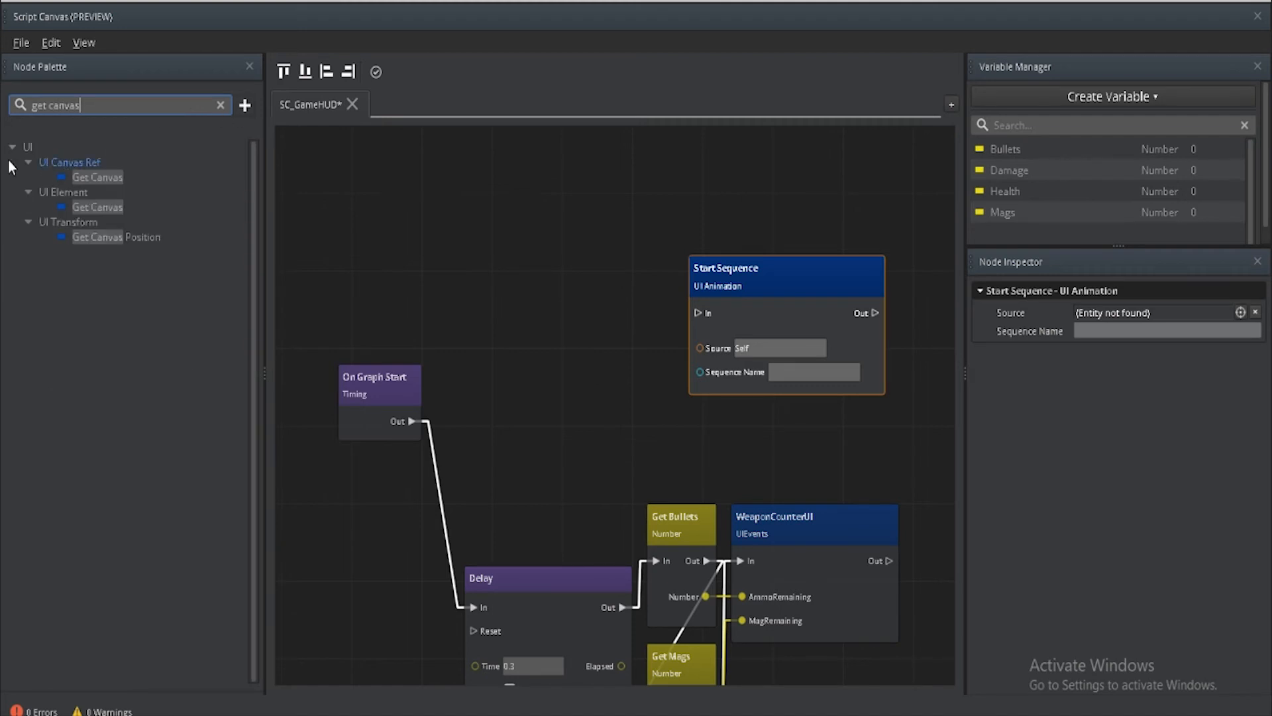
{"action": "left_click_drag", "start_coordinate": [93, 175], "coordinate": [496, 273]}
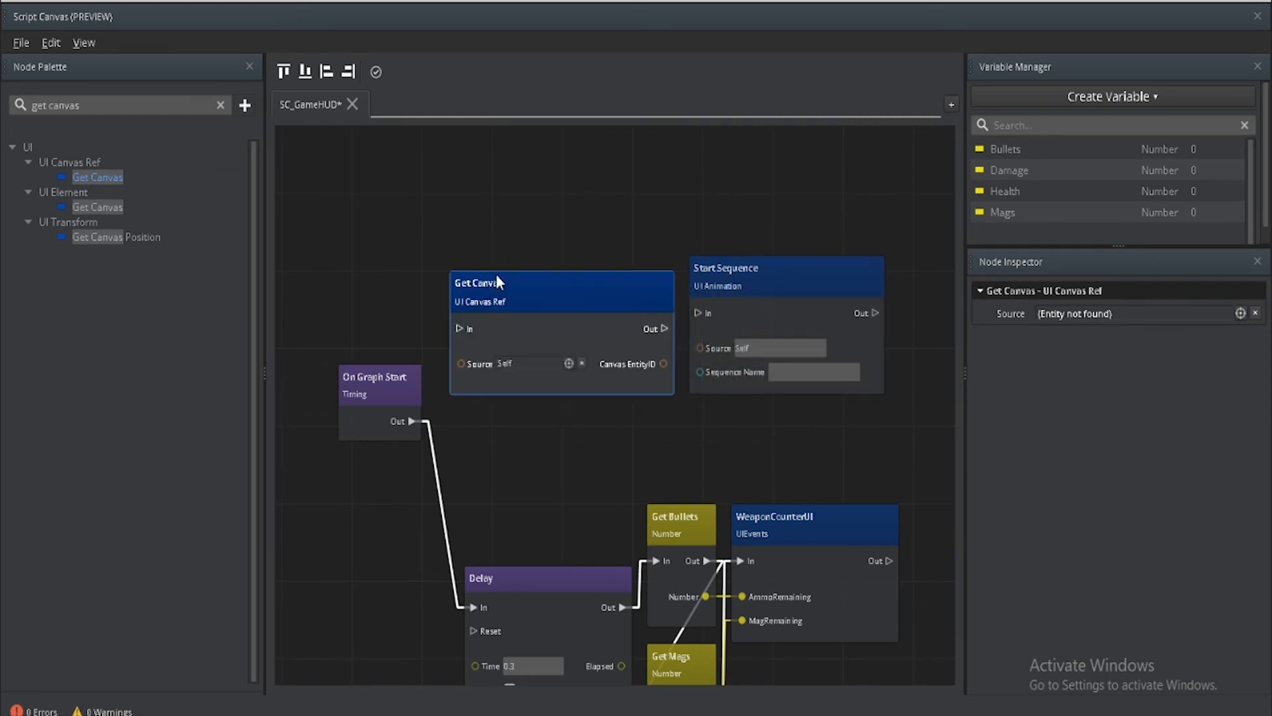
{"action": "left_click_drag", "start_coordinate": [658, 311], "coordinate": [700, 348]}
{"action": "left_click_drag", "start_coordinate": [411, 421], "coordinate": [456, 313]}
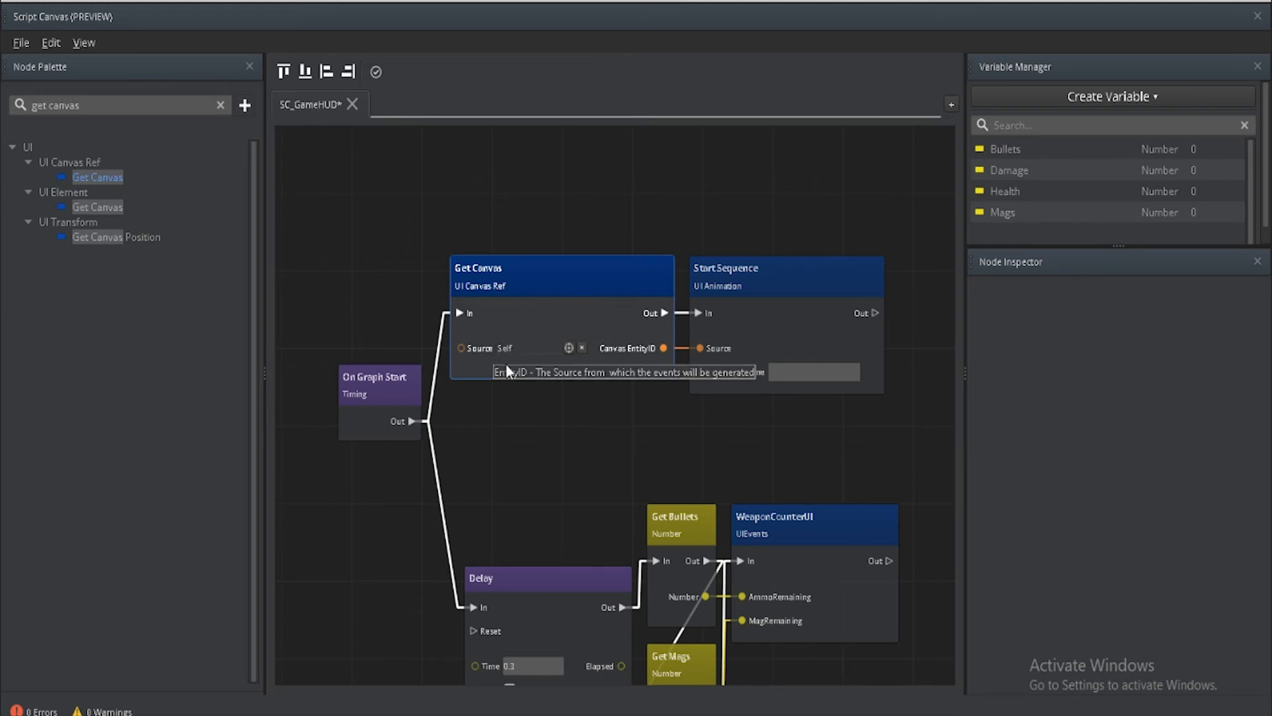
Step: Set the Start Sequence node's sequence name to HealthEntry, then save and close the script graph
{"action": "left_click", "coordinate": [788, 375]}
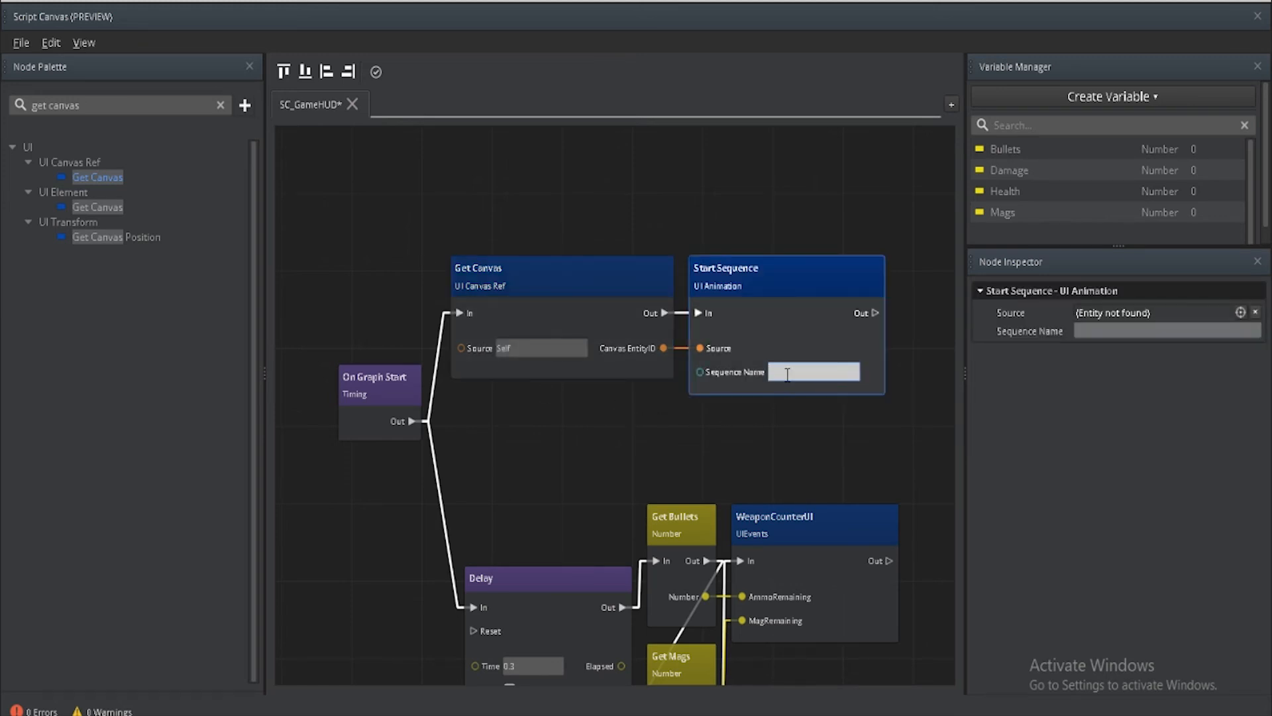
{"action": "type", "text": "HealthEn"}
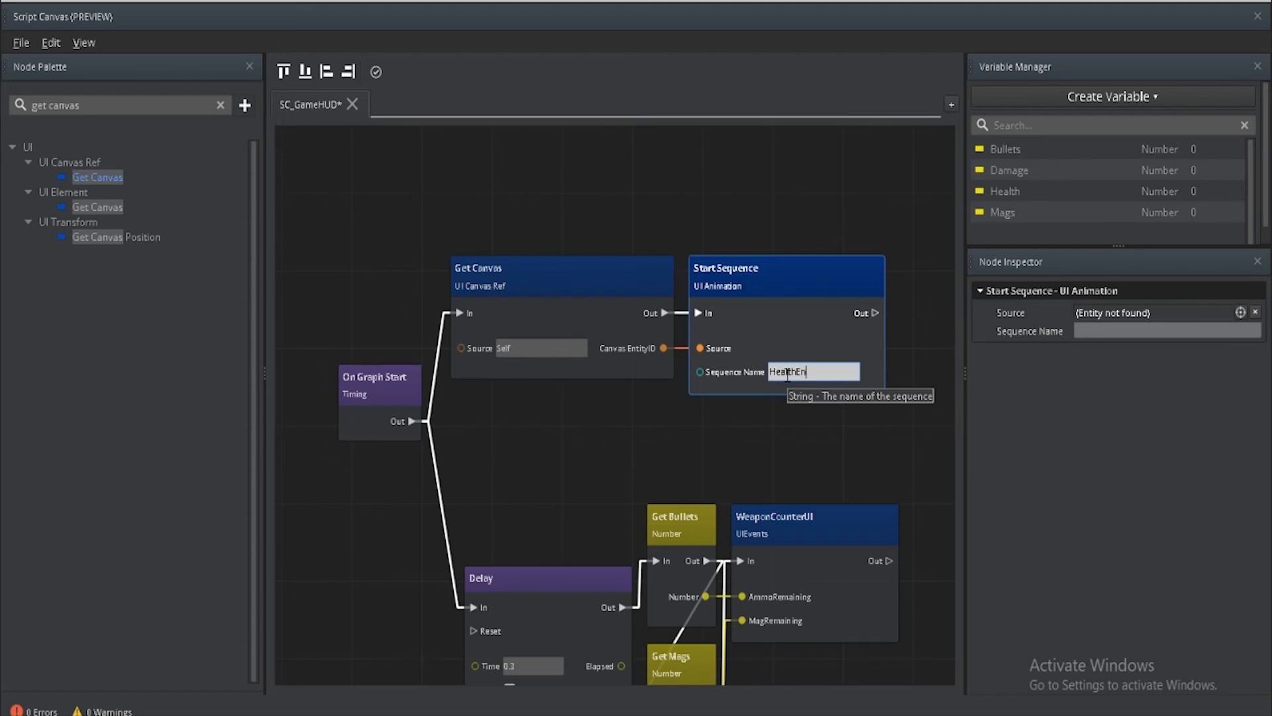
{"action": "type", "text": "try"}
{"action": "key", "text": "Return"}
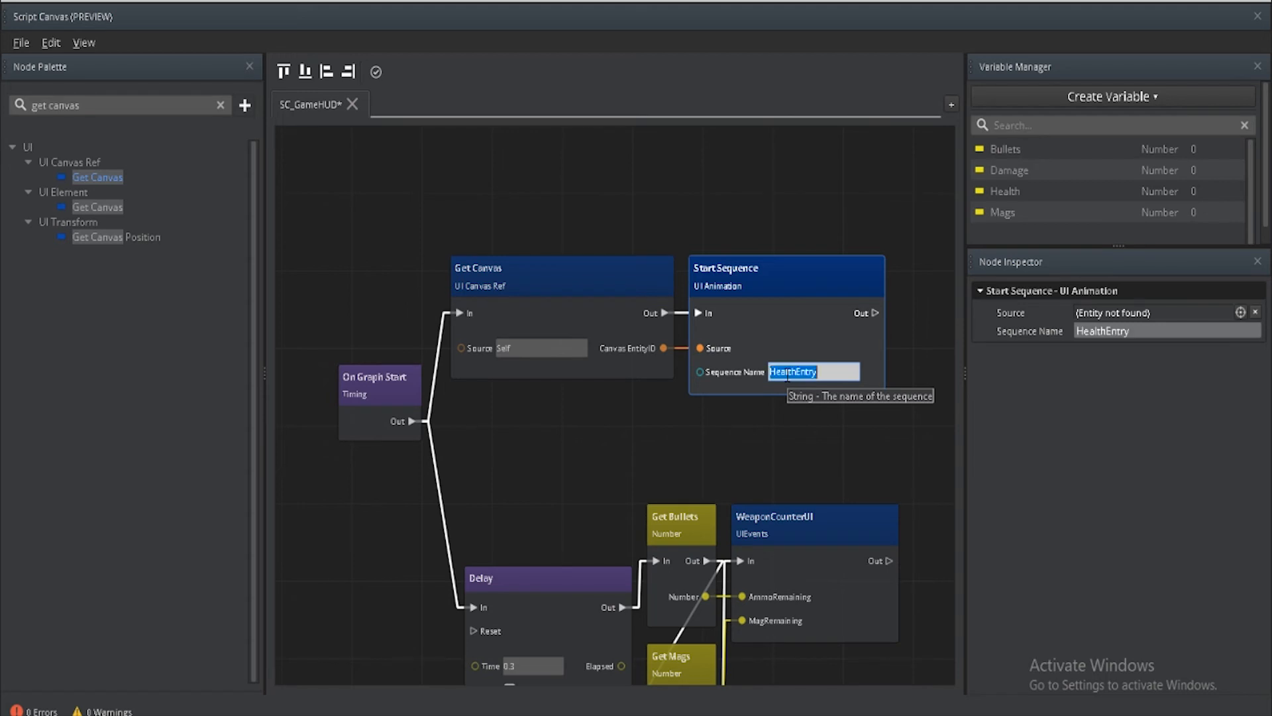
{"action": "left_click", "coordinate": [788, 437]}
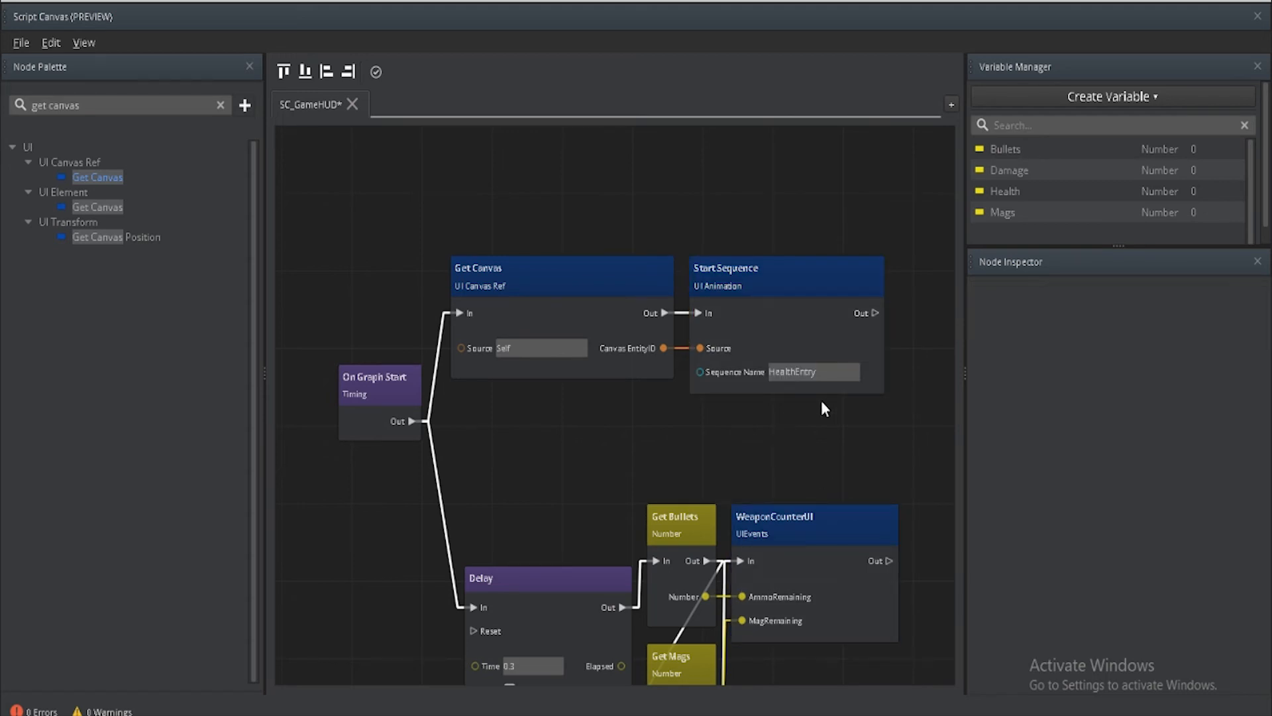
{"action": "key", "text": "ctrl+s"}
{"action": "left_click", "coordinate": [1257, 16]}
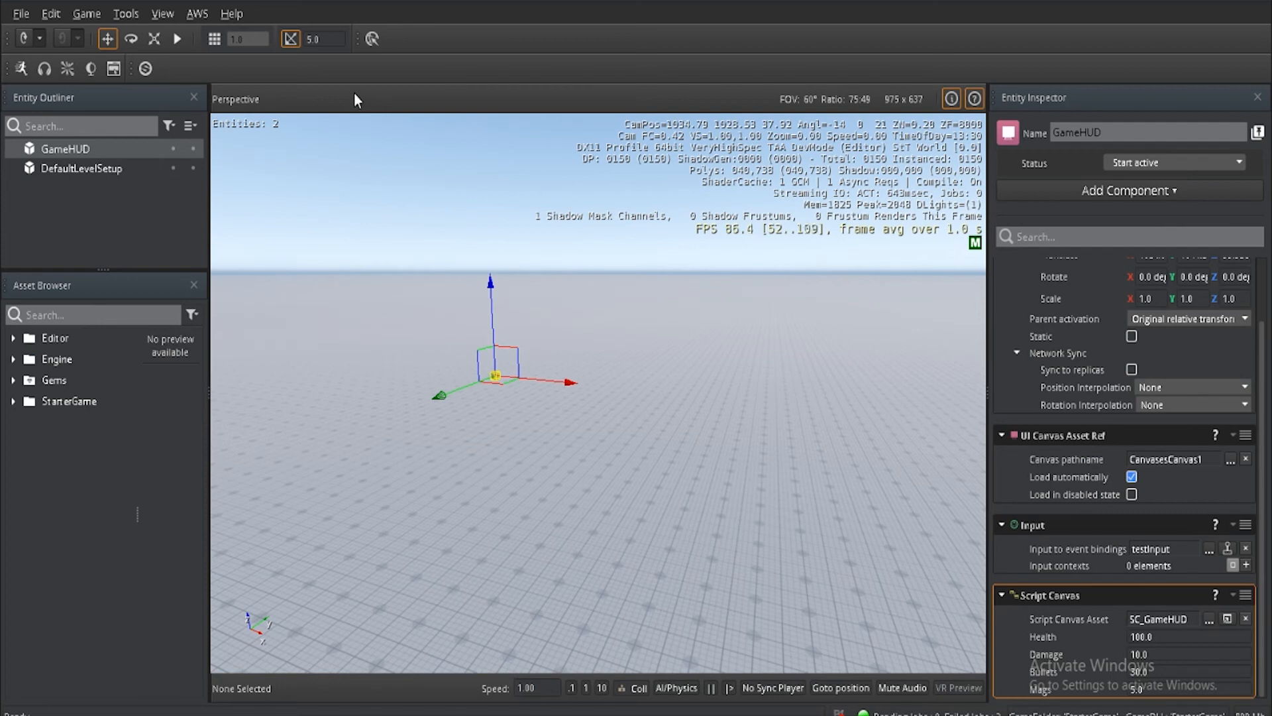
Step: Run the level in game mode twice to check the health bar's entry animation, leaving game mode after each run
{"action": "left_click", "coordinate": [177, 38]}
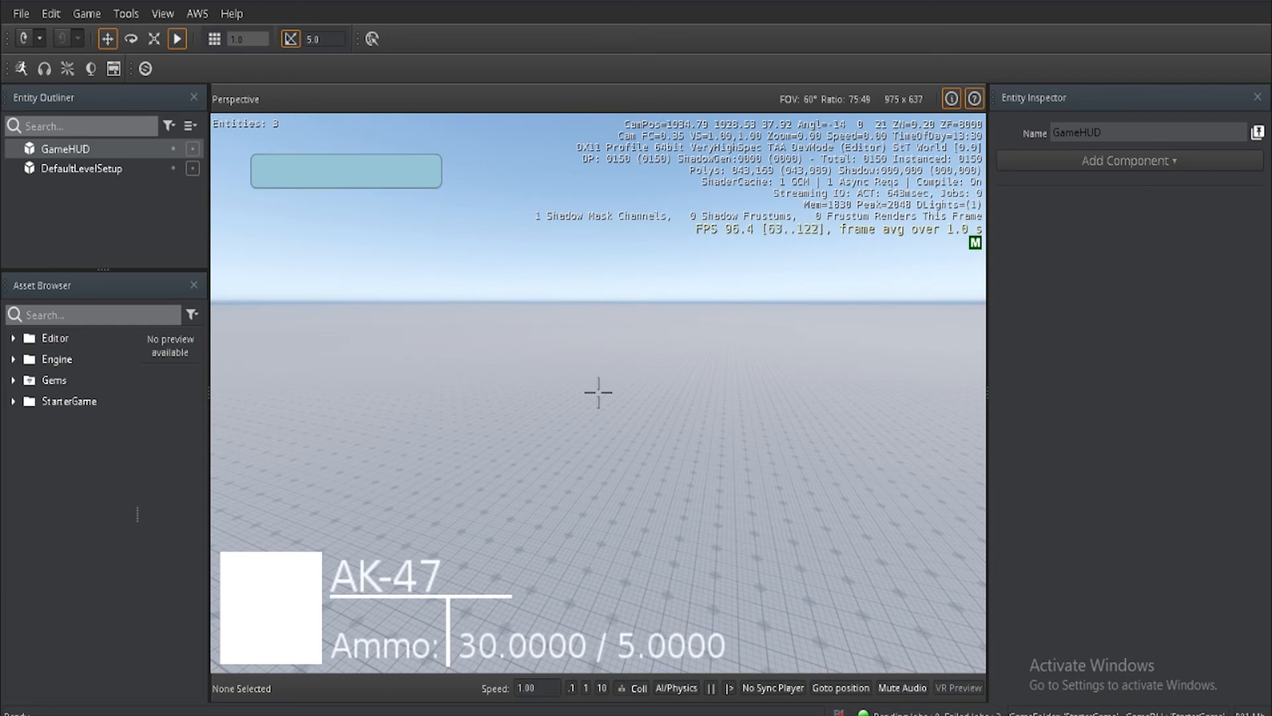
{"action": "key", "text": "Escape"}
{"action": "left_click", "coordinate": [176, 38]}
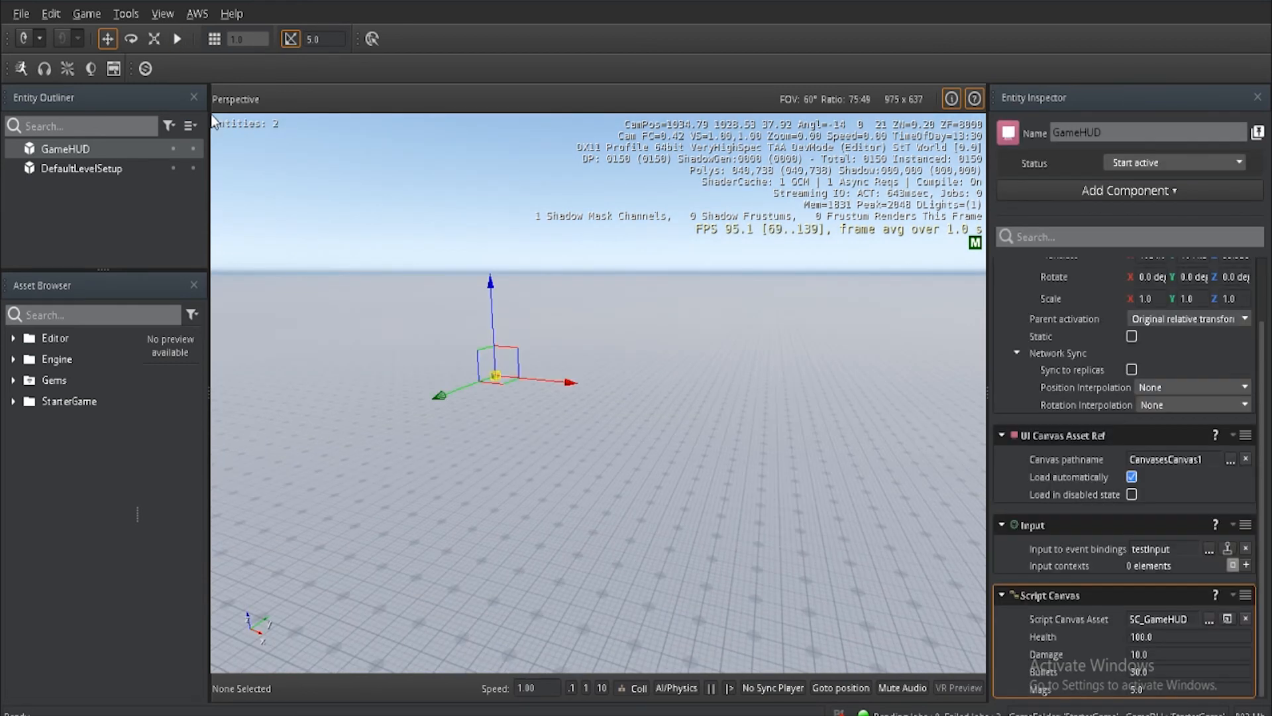
{"action": "key", "text": "Escape"}
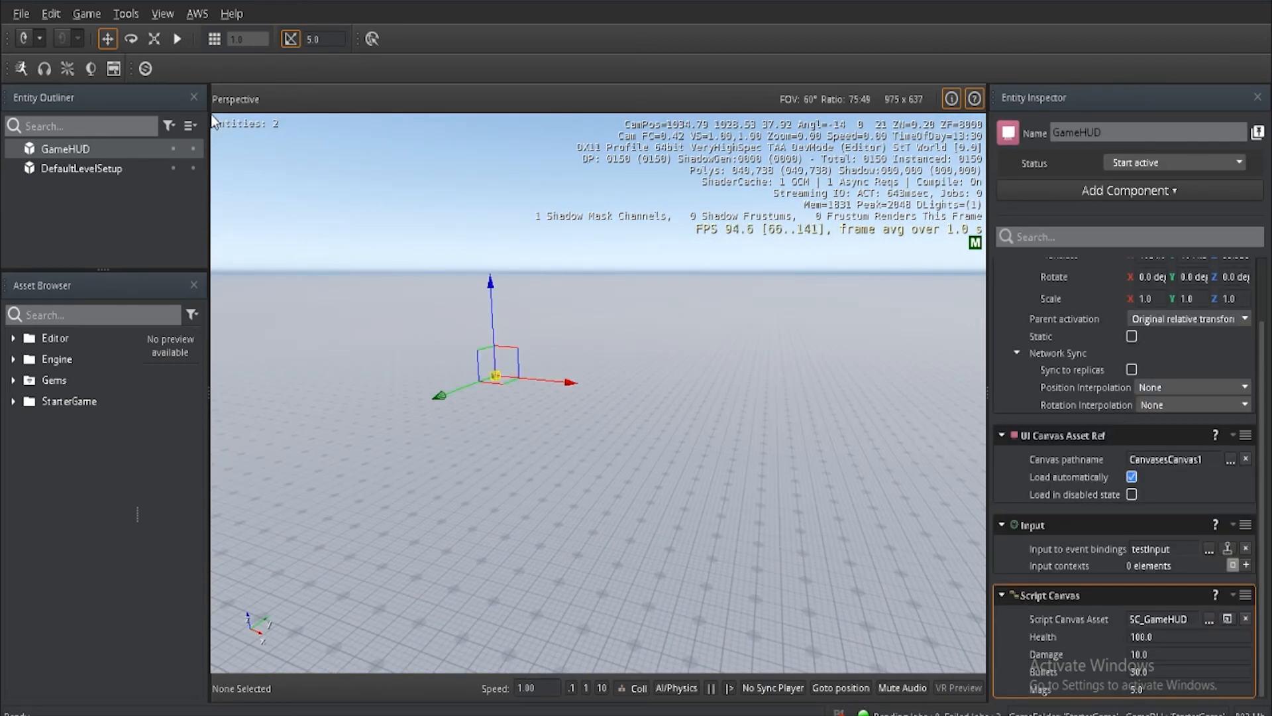